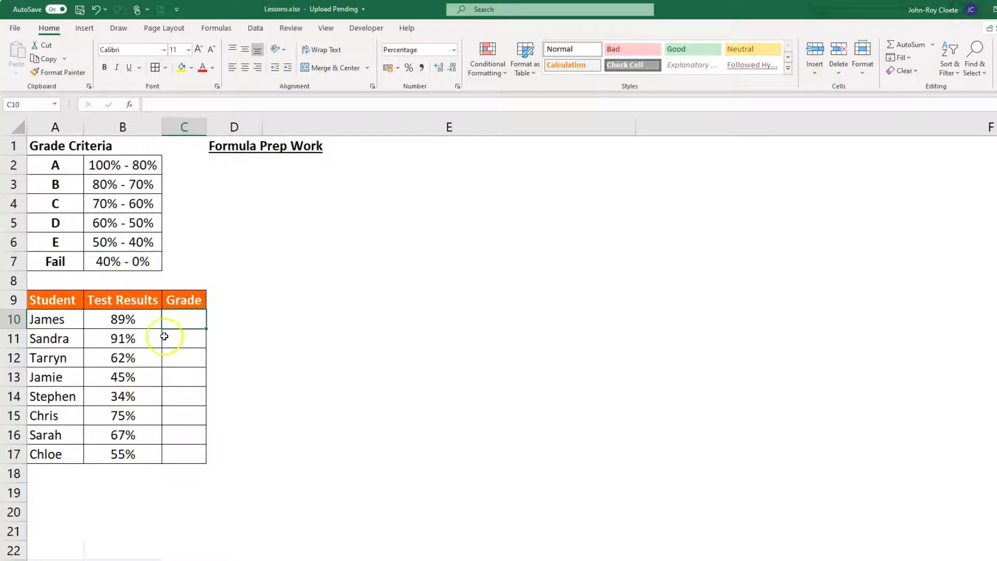
drag(227, 165, 332, 173)
click(241, 188)
drag(241, 188, 276, 205)
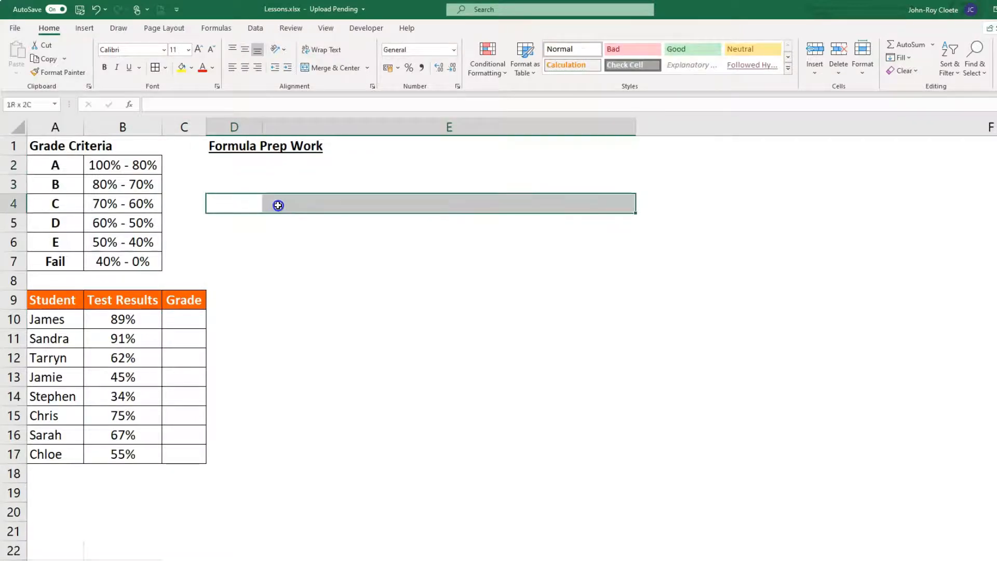
- Enter 35% as the sample test result in cell D2 under Formula Prep Work
click(231, 164)
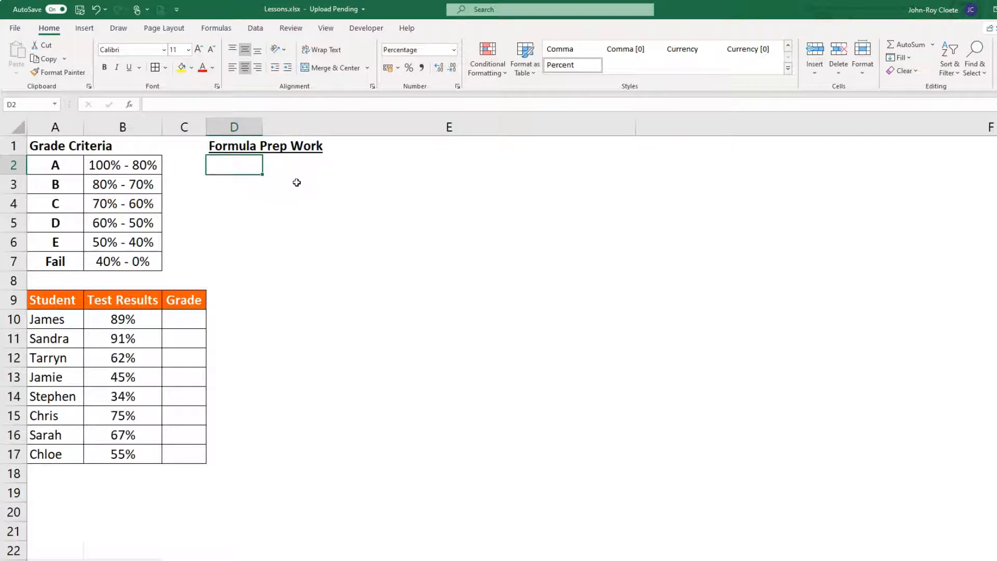
text(35)
key(Right)
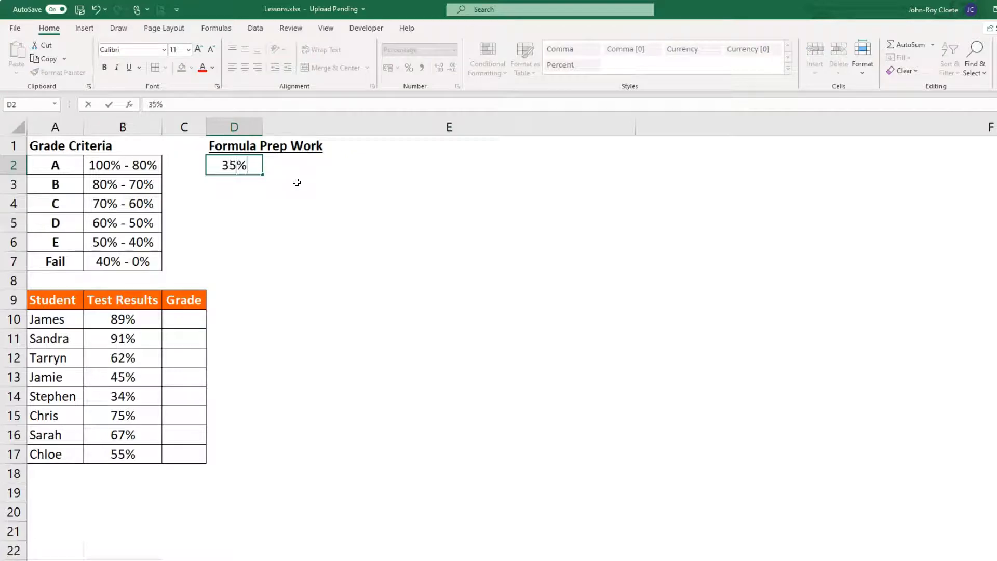
key(Return)
- Enter the grade A test in cell E2 as =IF(AND(D2<=100%,D2>=80%),"A","False1")
key(Up)
key(Right)
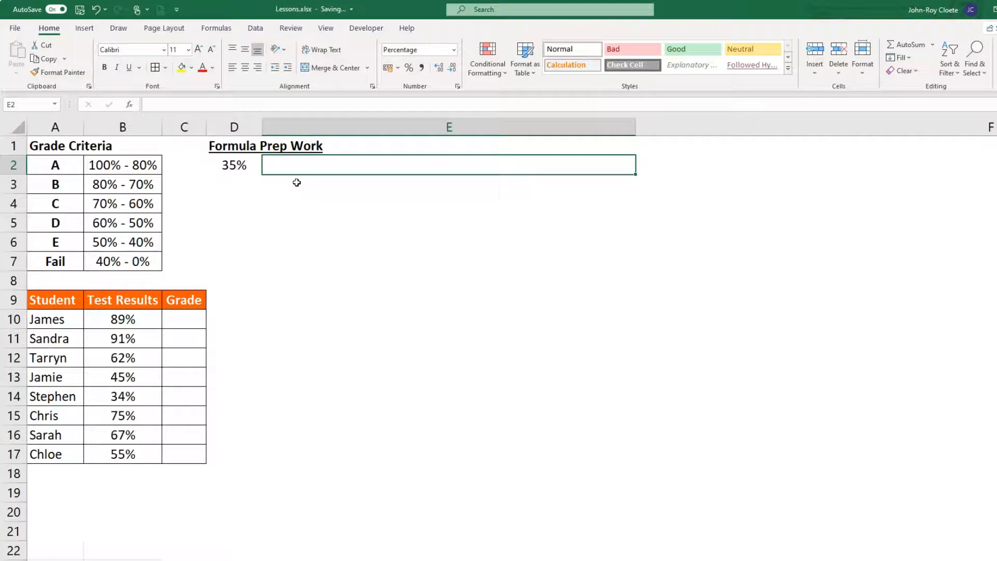
text(=if)
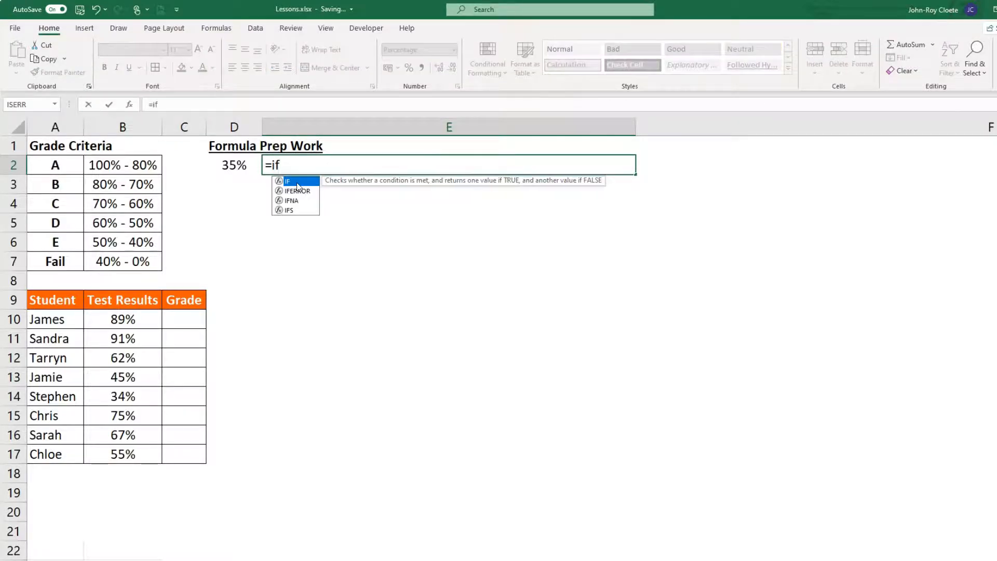
text(()
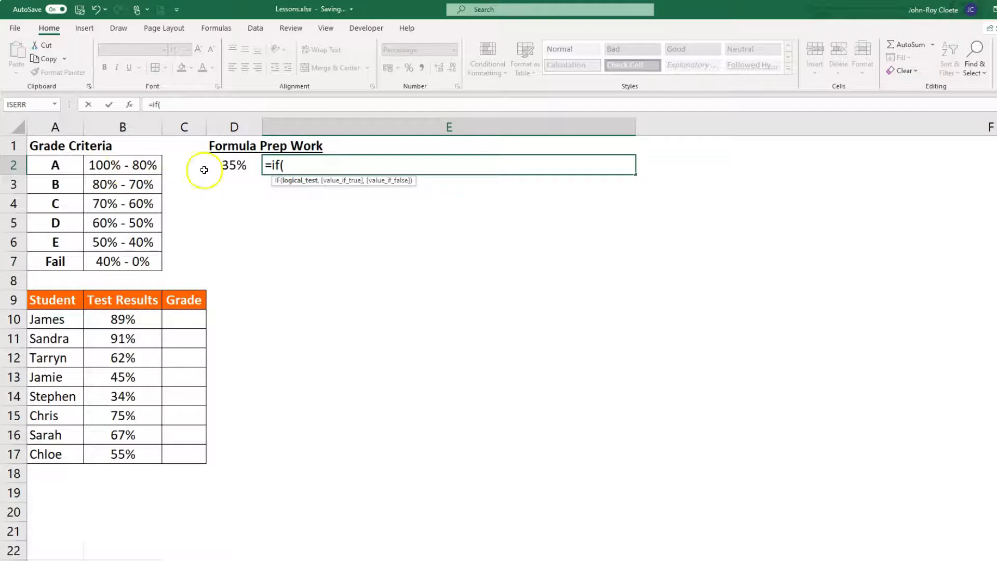
text(an)
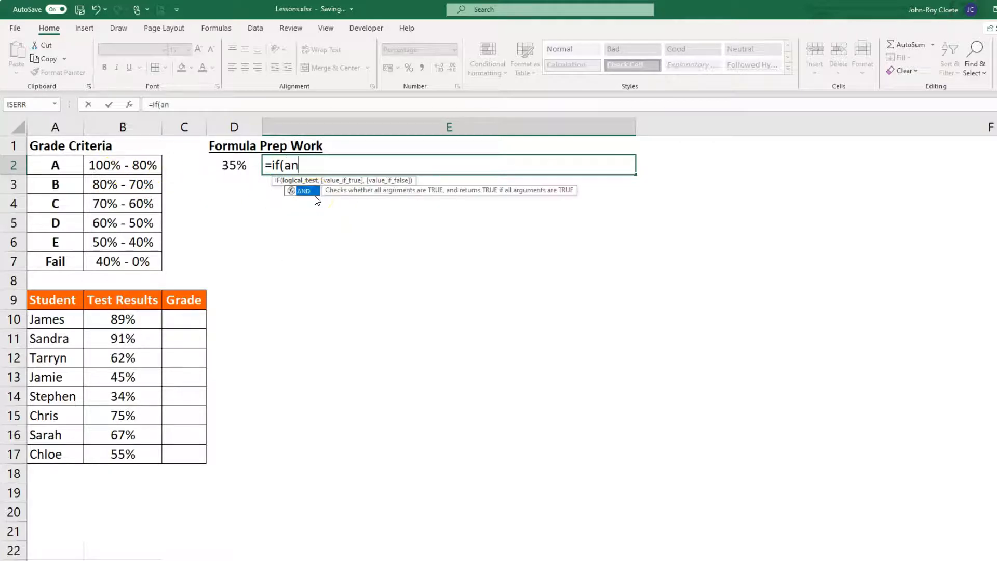
text(d()
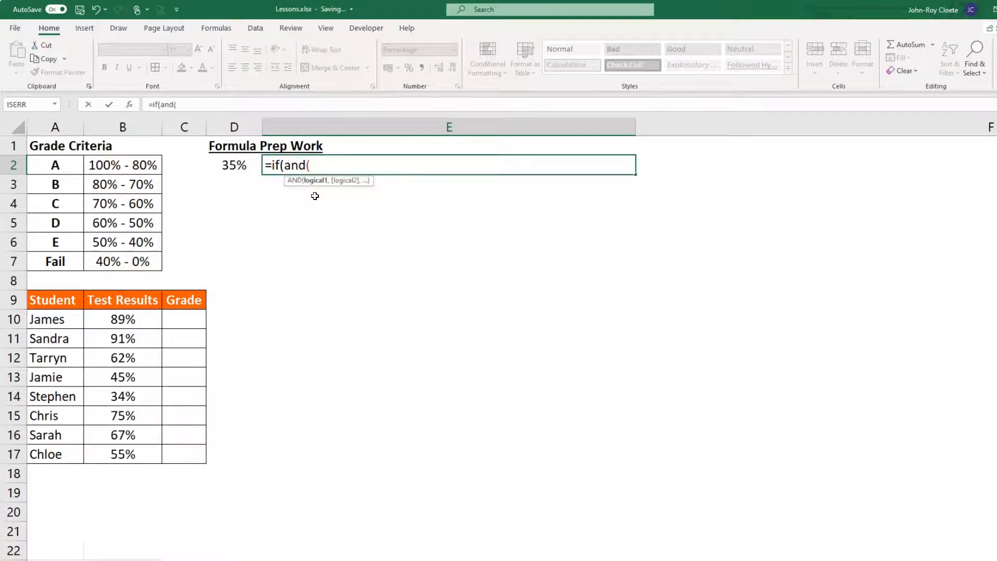
click(232, 165)
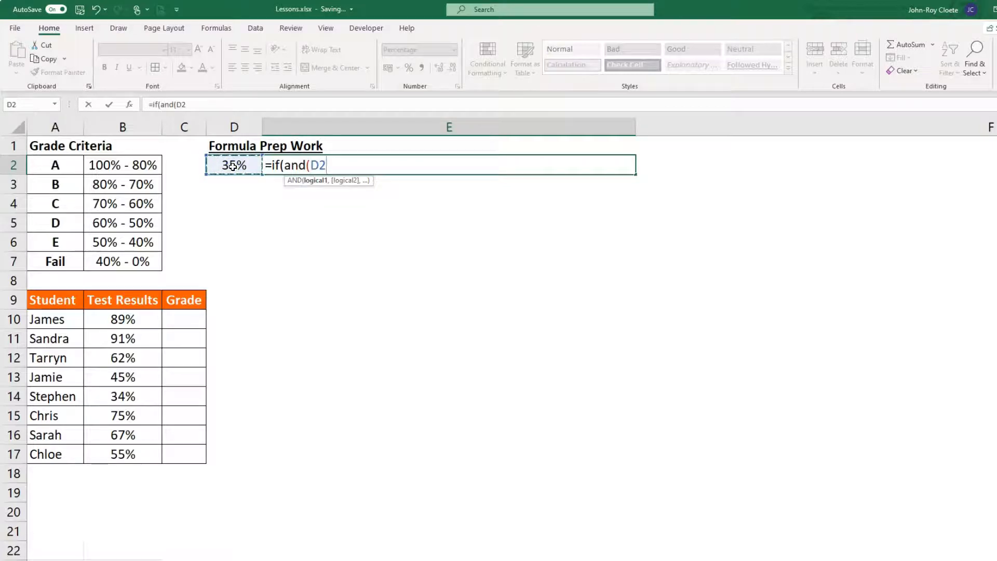
text(<=)
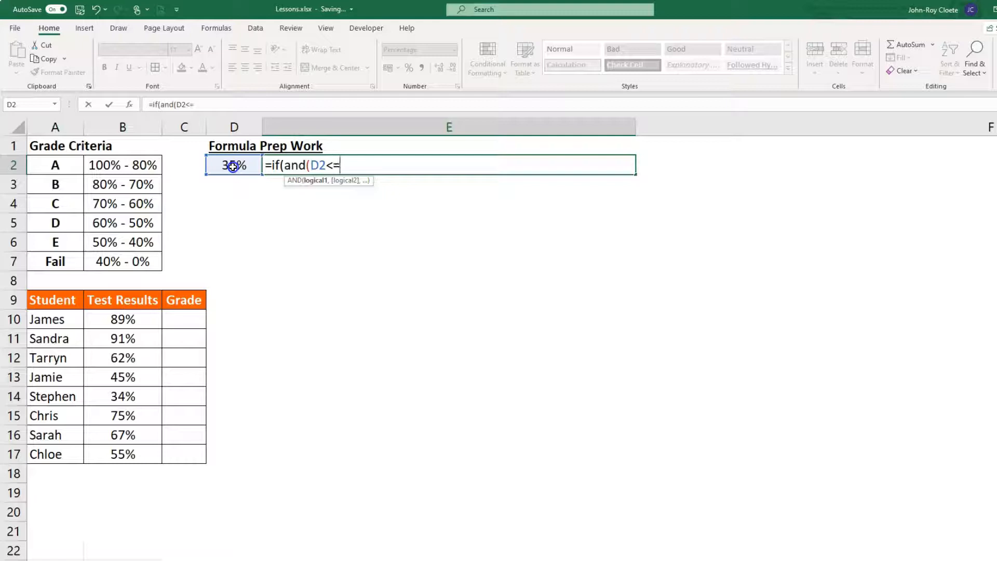
text(100%,)
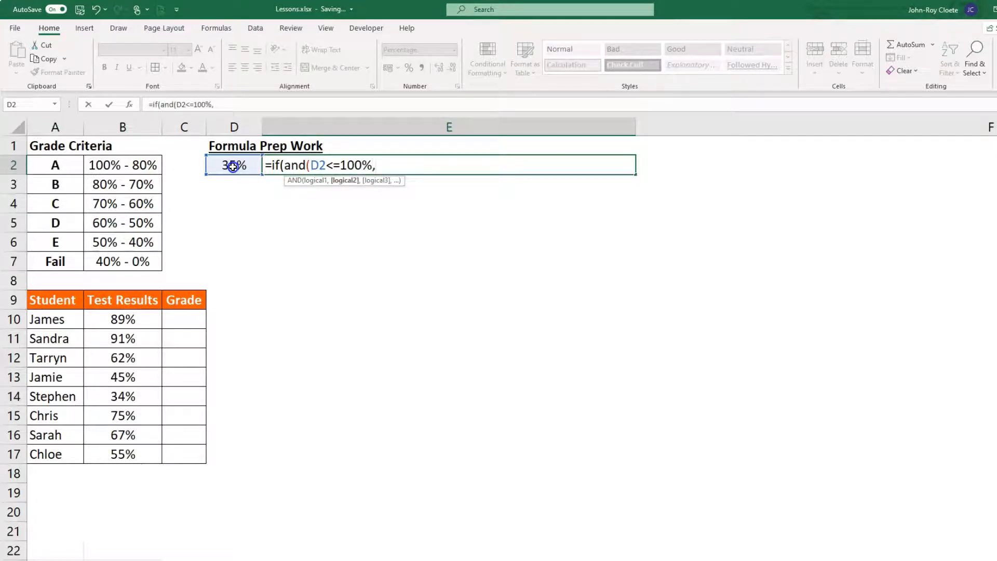
click(233, 166)
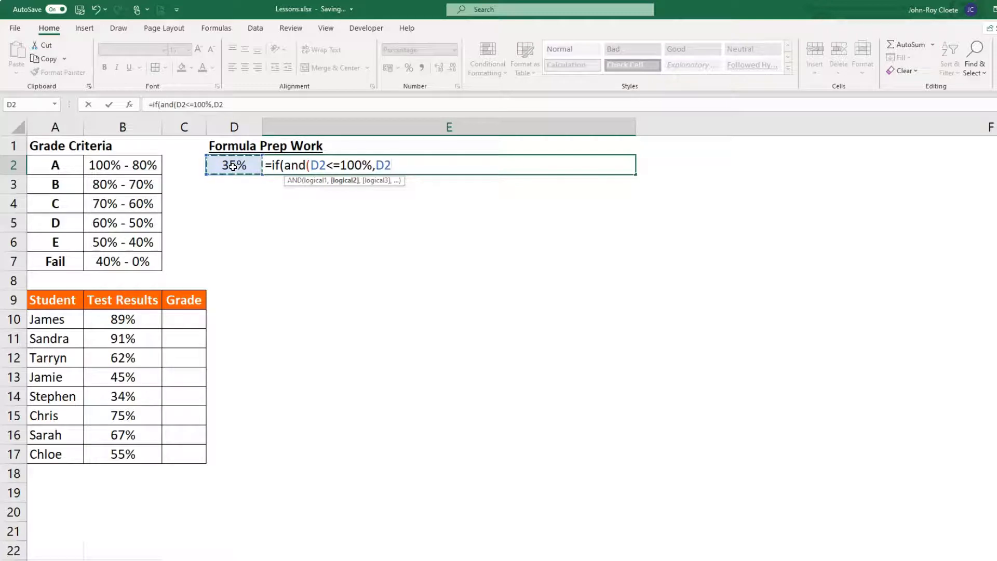
text(>=80%))
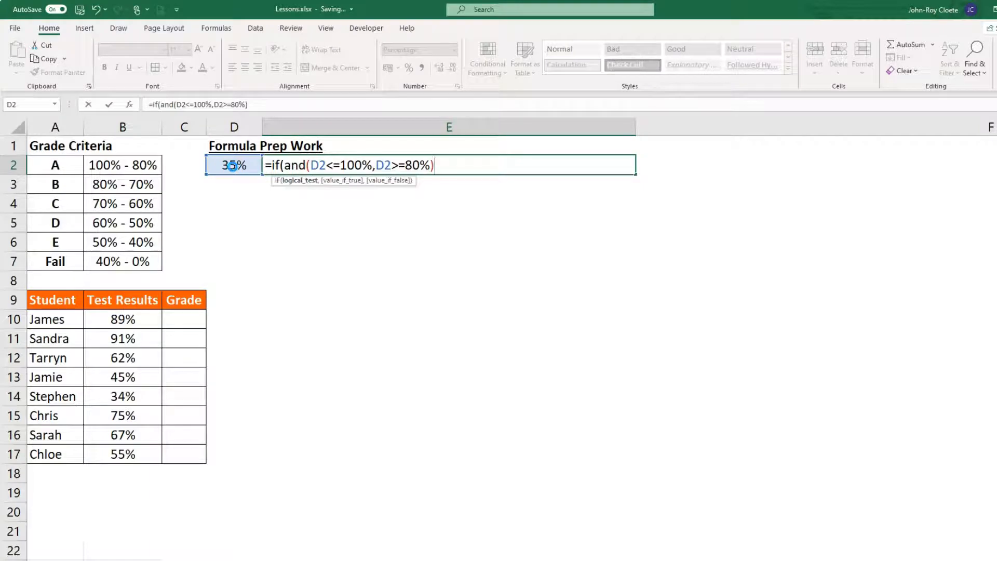
text(,"A",)
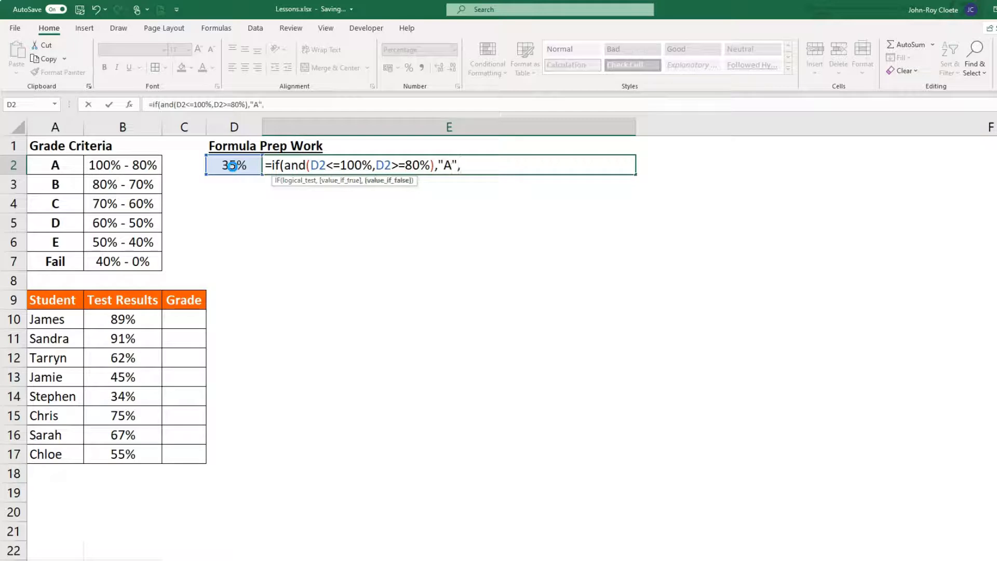
text("False1"))
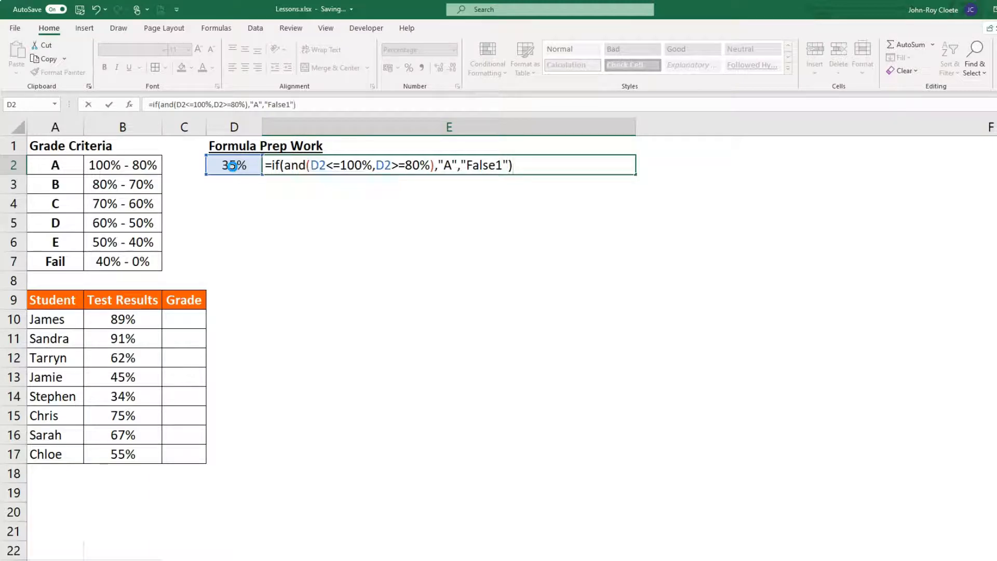
key(Return)
- Label cell D3, below the sample result, with the text False1
click(232, 165)
key(Return)
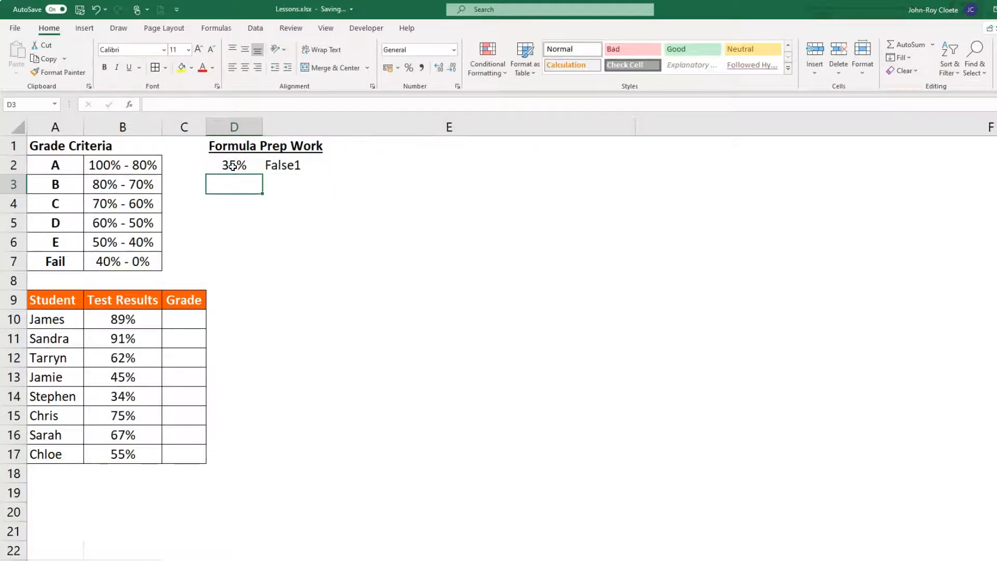
text(False1)
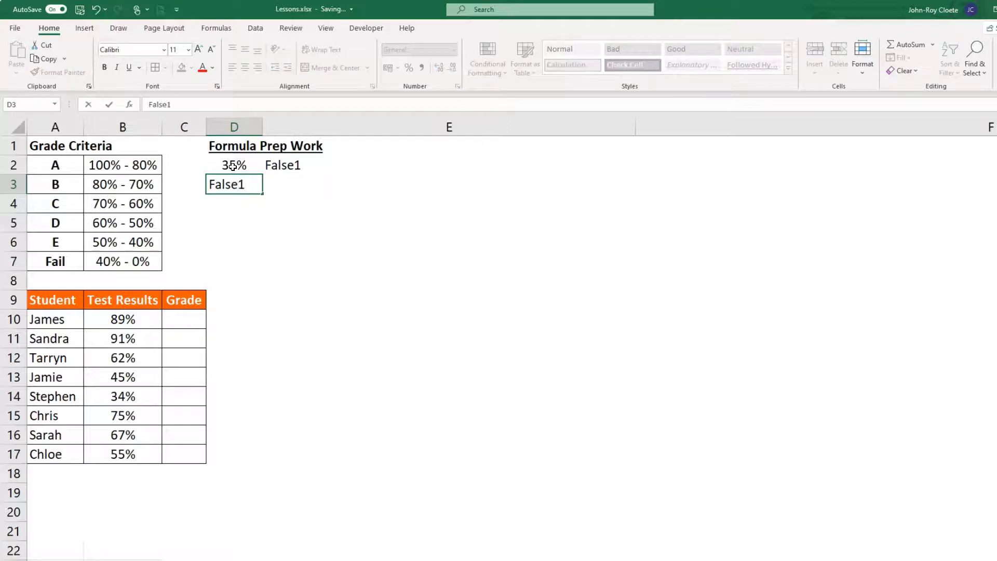
key(Tab)
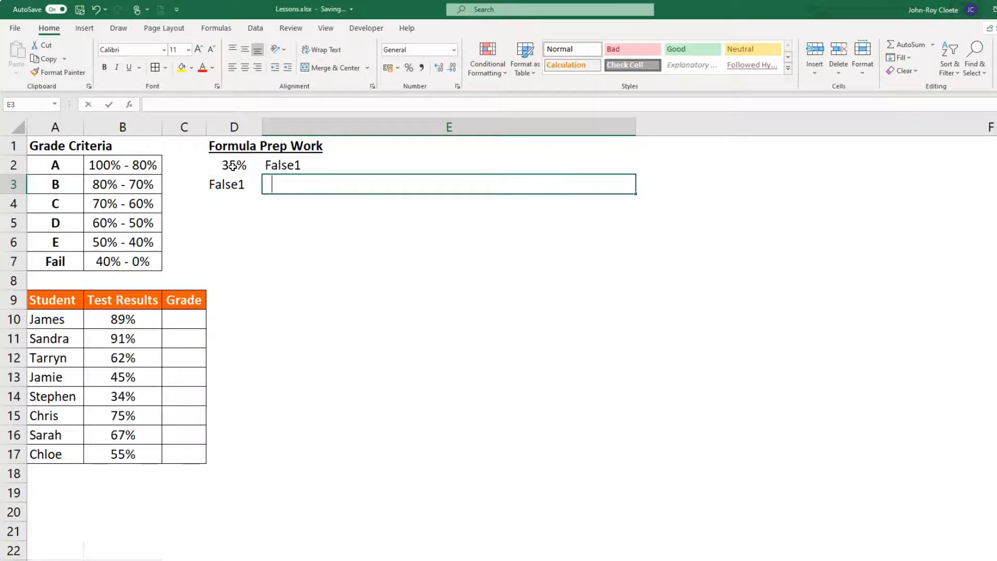
- Enter the grade B test in cell E3 as =IF(AND(D2<80%,D2>=70%),"B","False2")
text(=if()
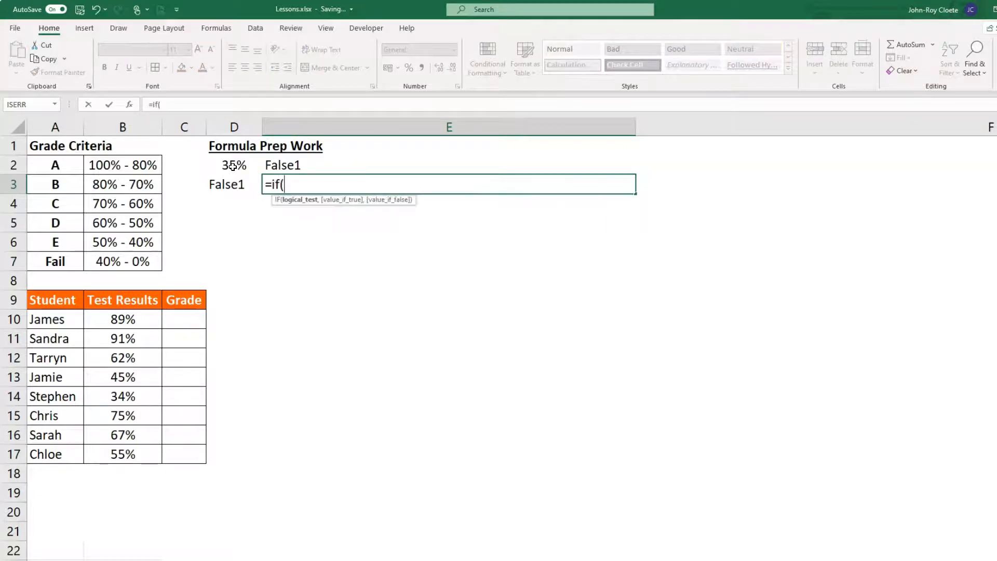
click(232, 167)
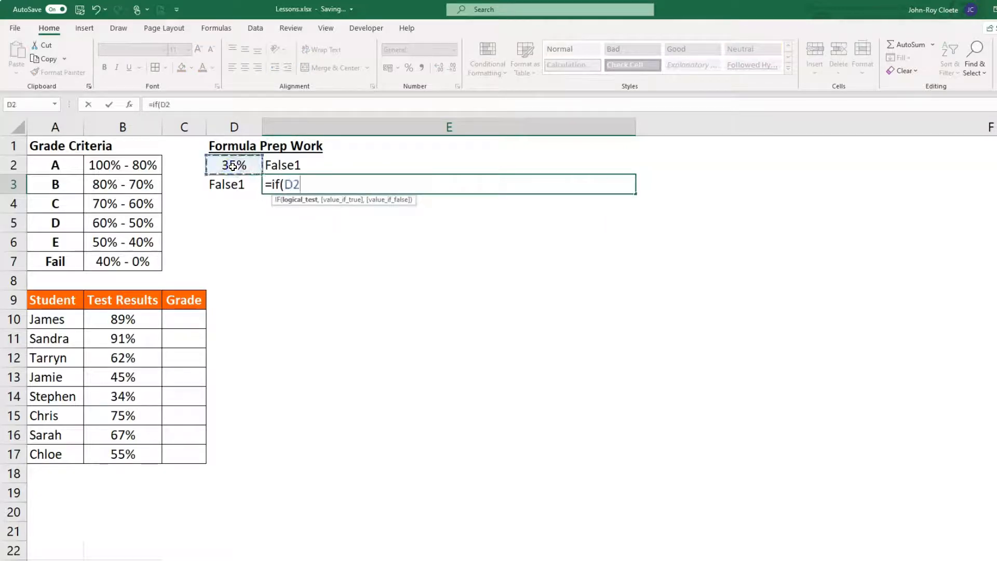
key(BackSpace)
key(BackSpace)
text(a)
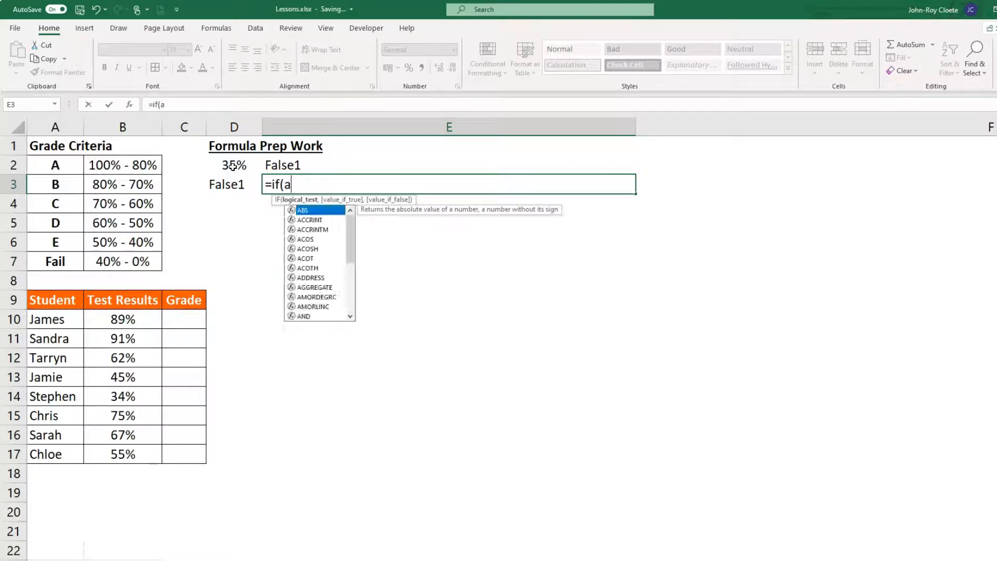
text(nd()
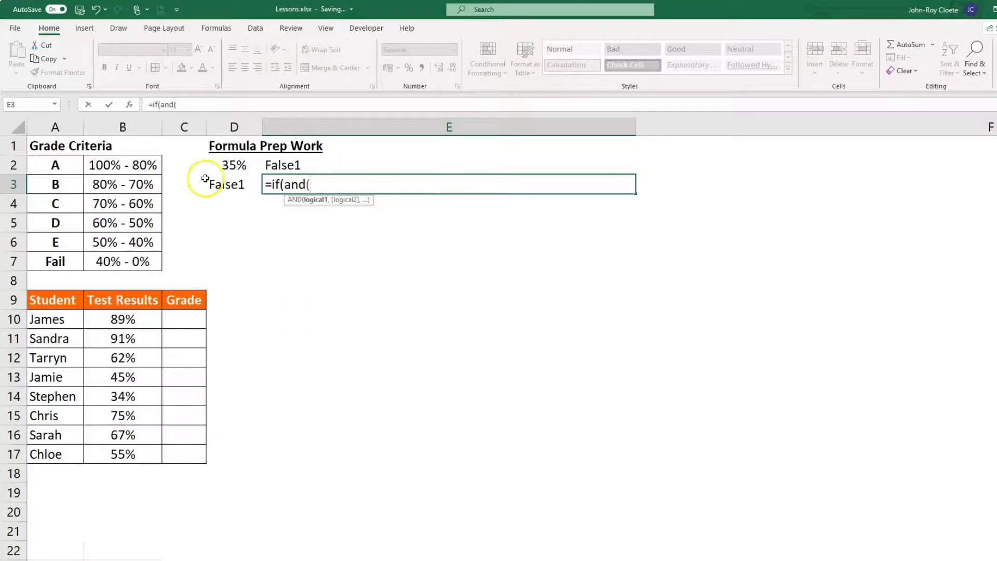
click(231, 167)
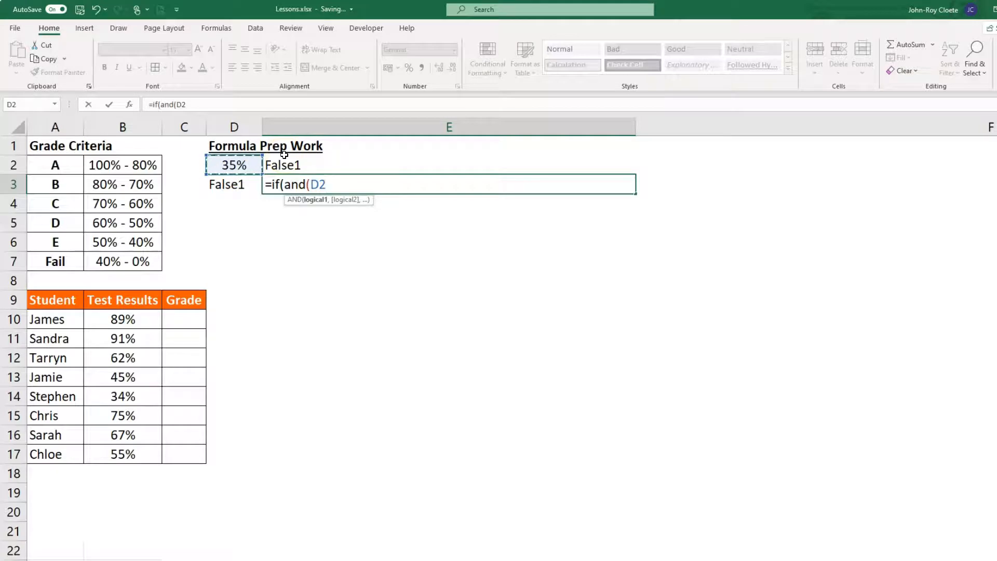
text(<80%)
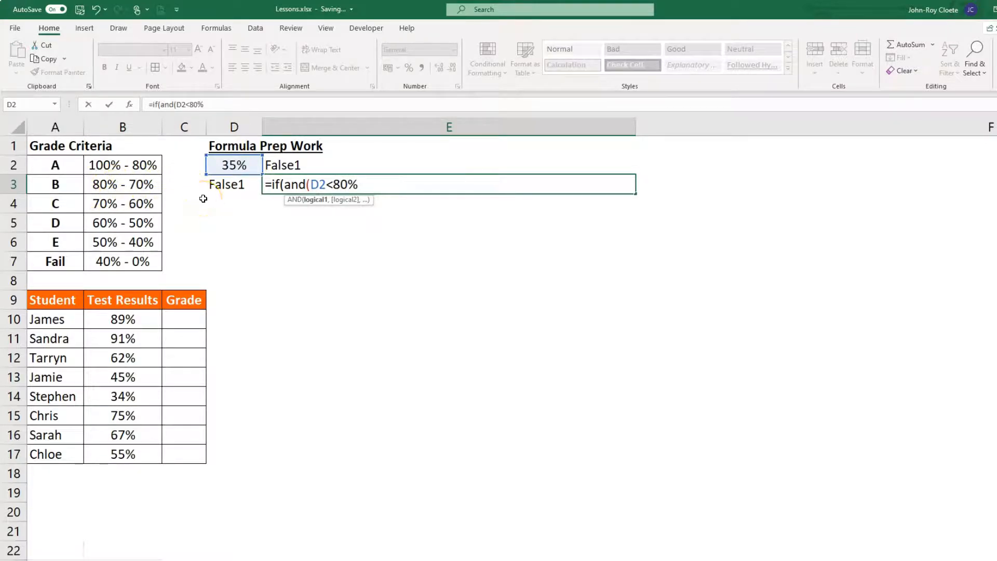
text(,)
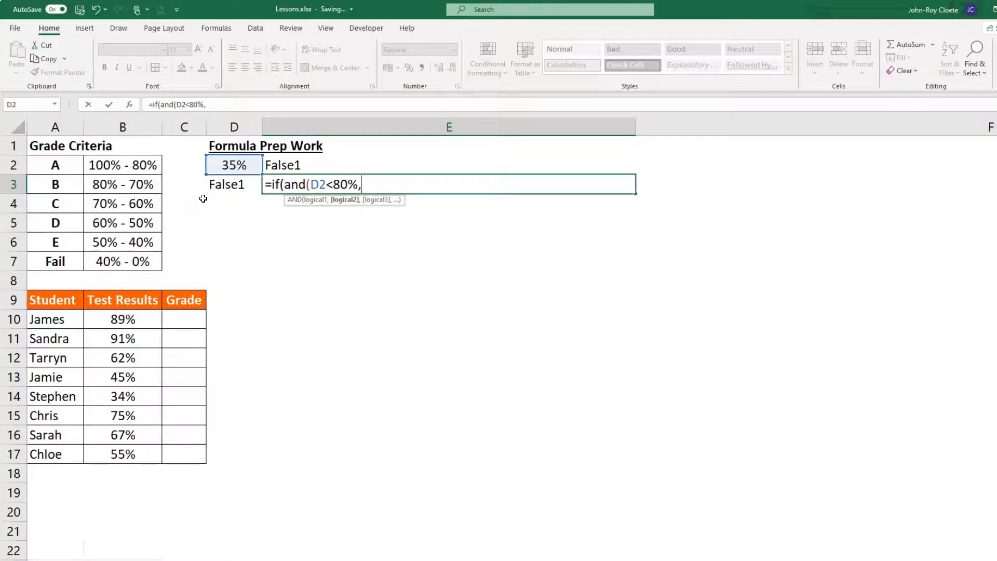
click(215, 165)
text(>)
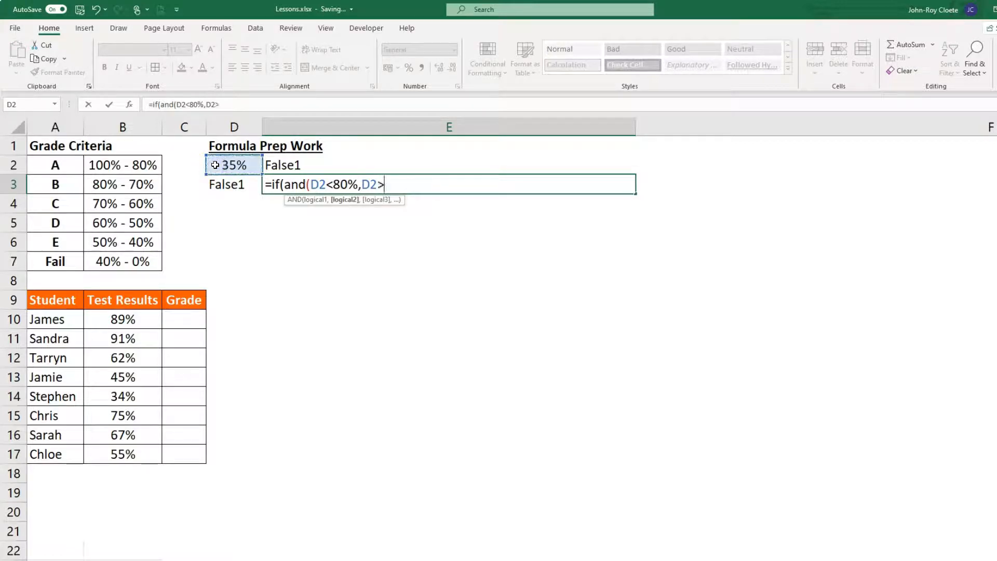
text(=70%),)
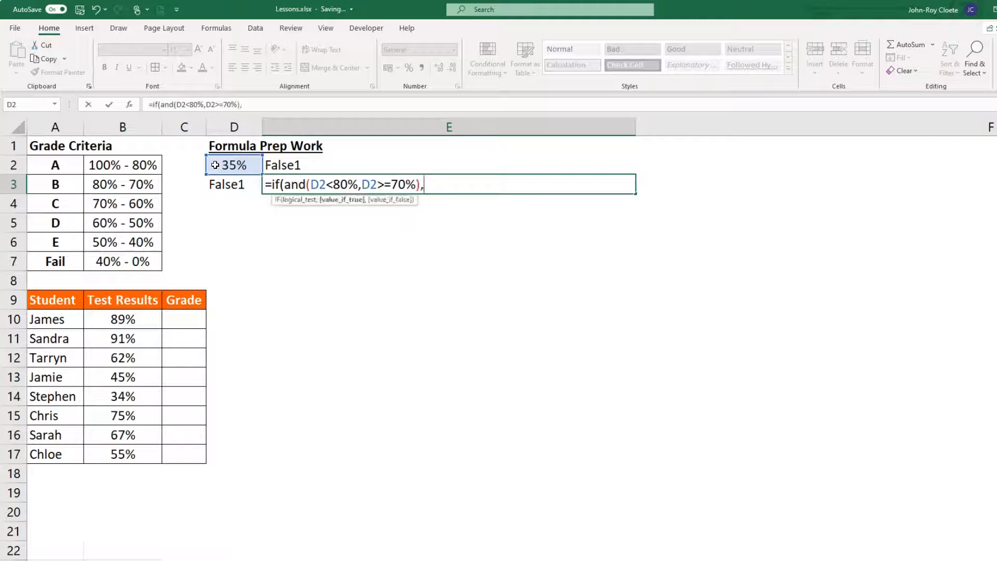
text("B","False2"))
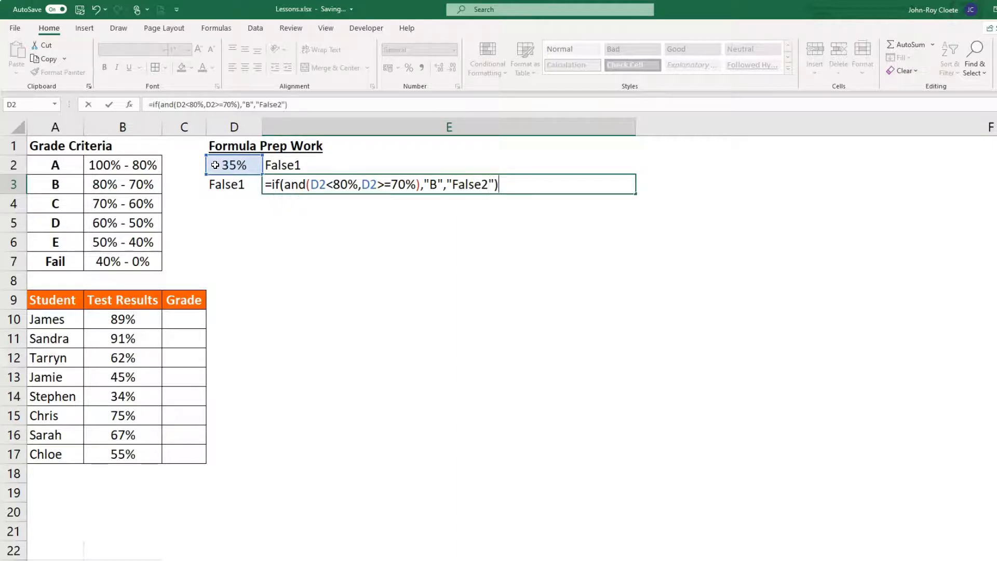
key(Return)
- Label cell D4, below the False1 label, with the text False2
key(Left)
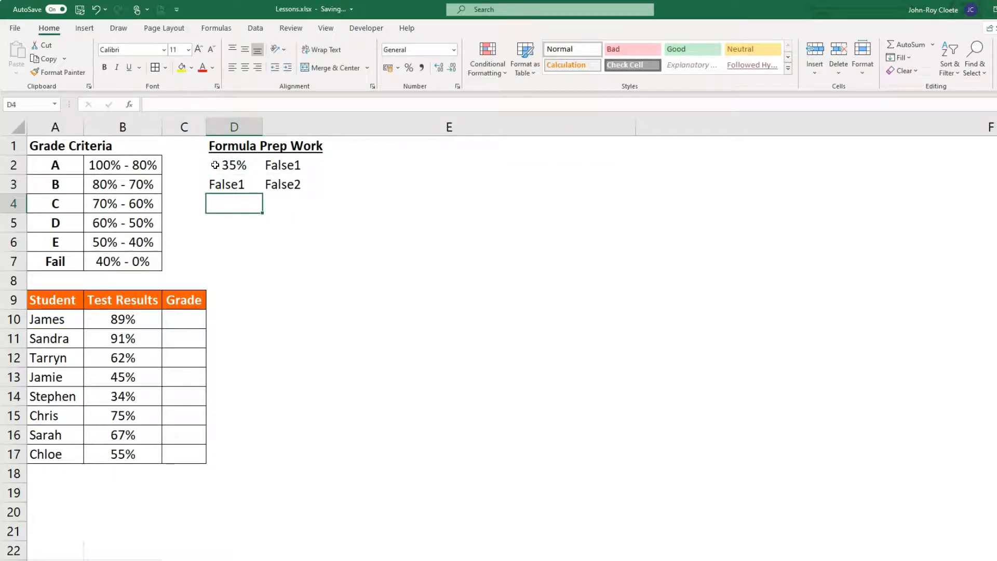
text(False2)
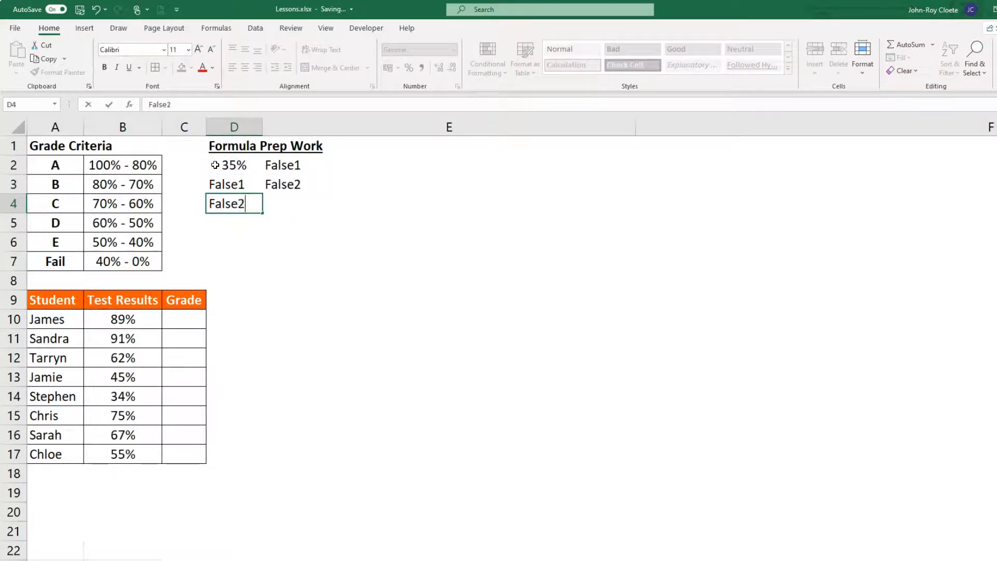
key(Tab)
- Enter the grade C test in cell E4 as =IF(AND(D2<70%,D2>=60%),"C","False3")
text(=)
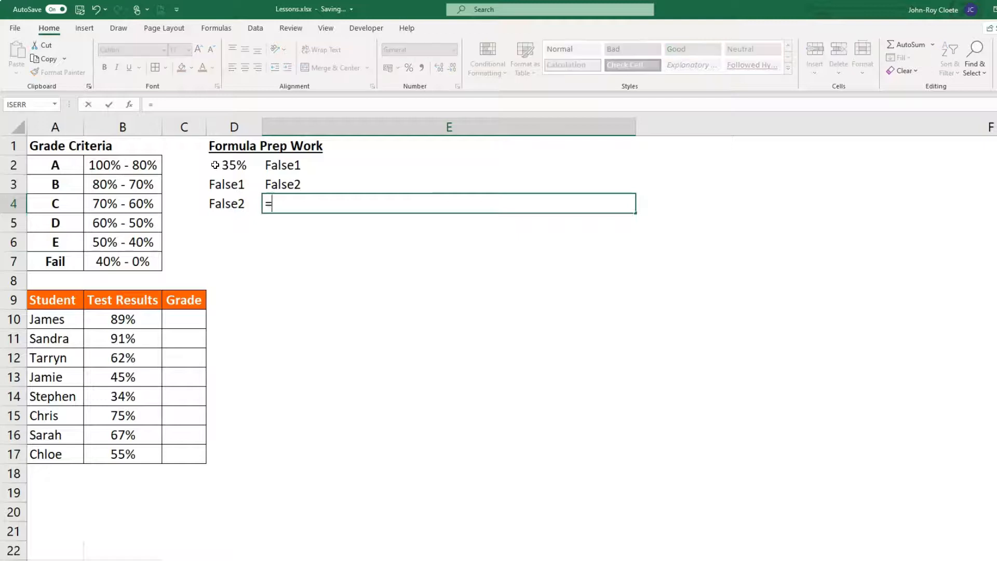
text(if(and()
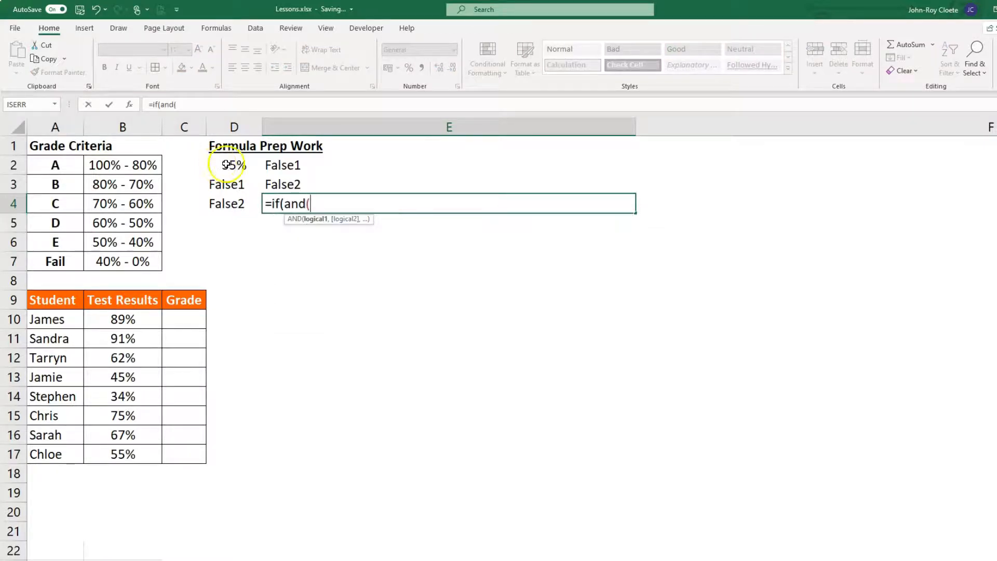
click(222, 164)
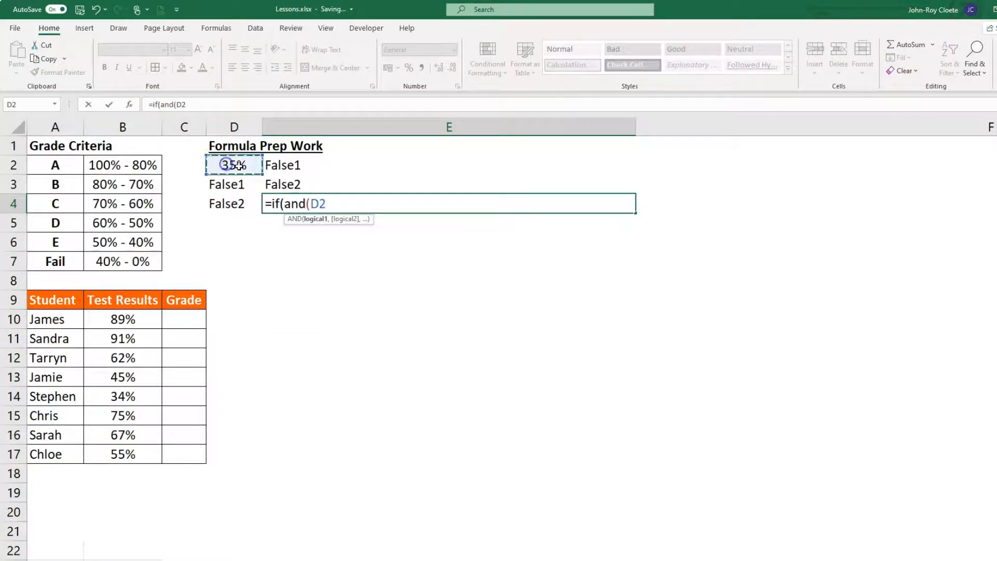
text(<)
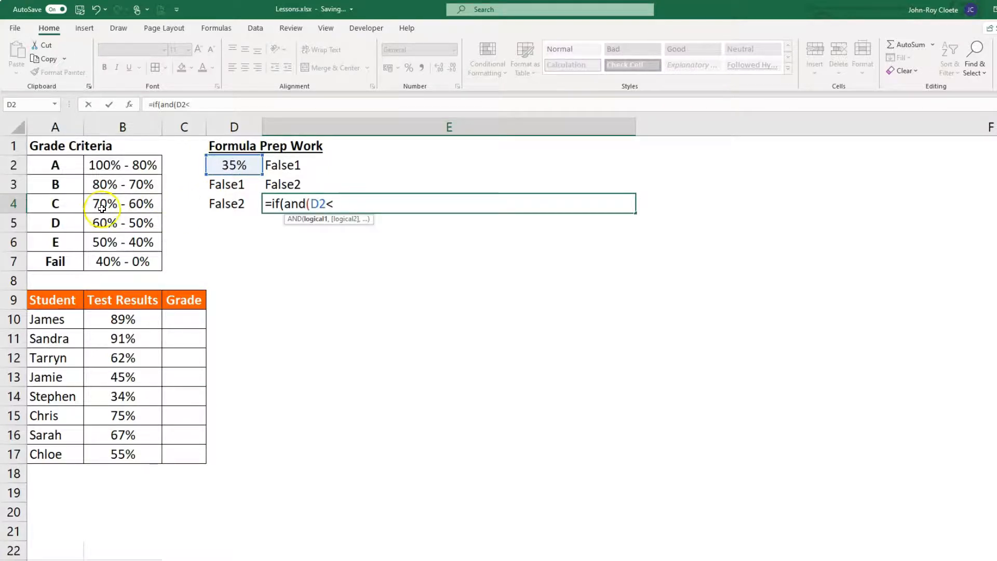
text(70%)
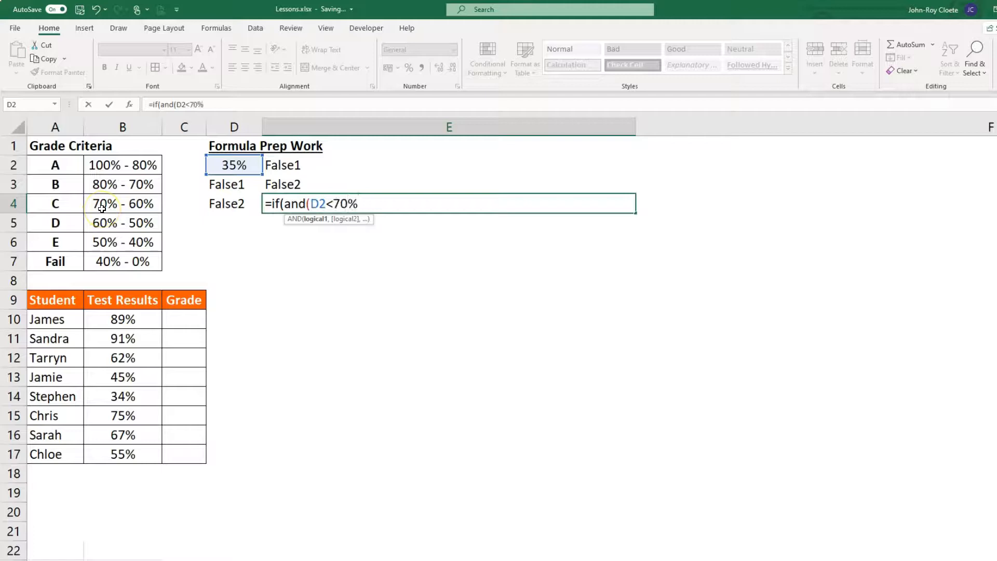
text(,)
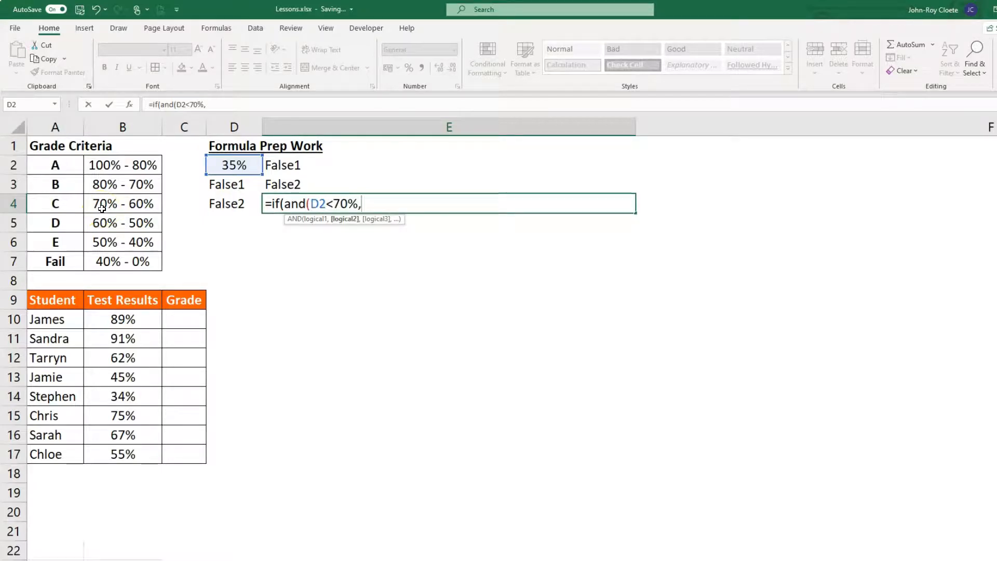
click(233, 161)
text(>)
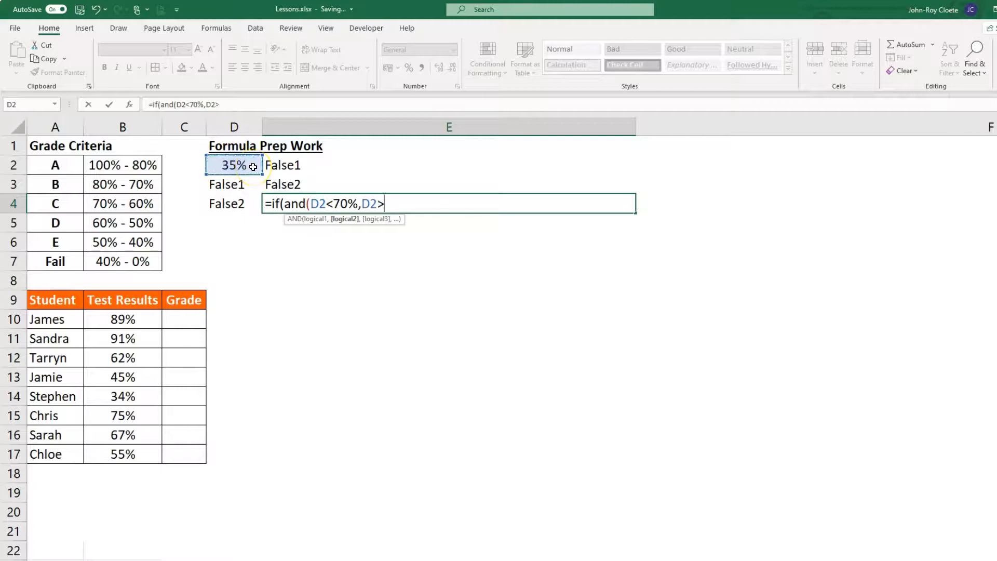
text(=60%),)
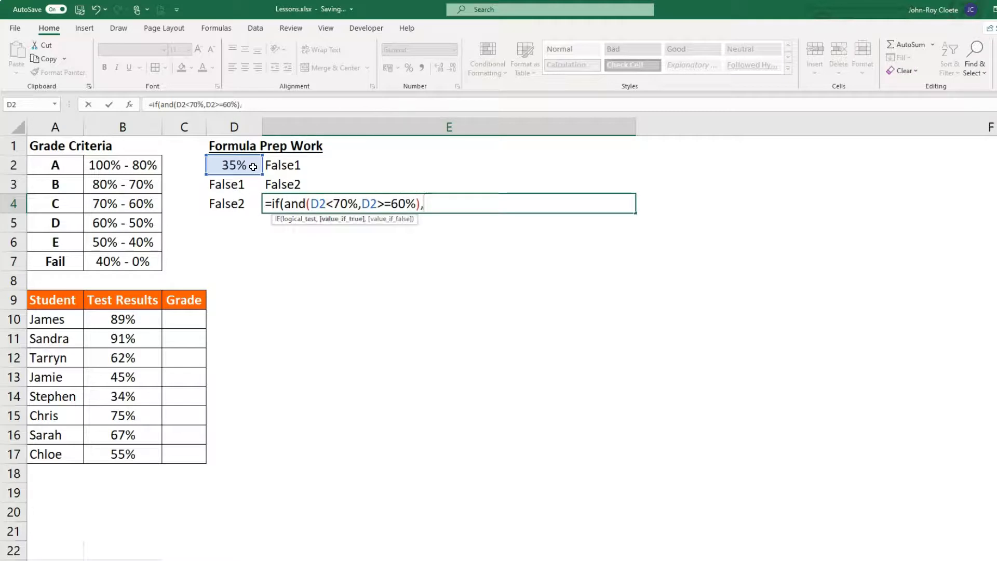
text("C",)
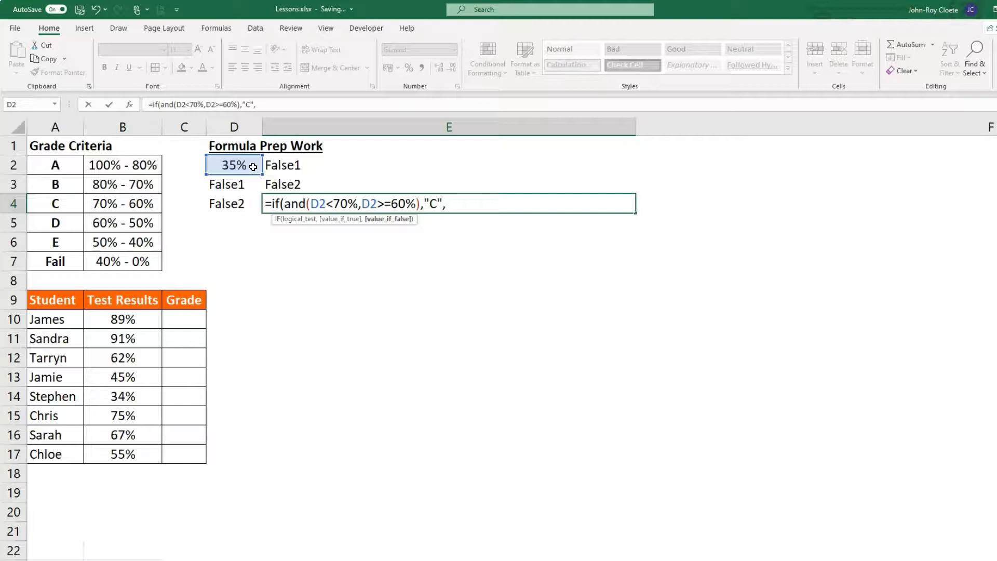
text("False3")
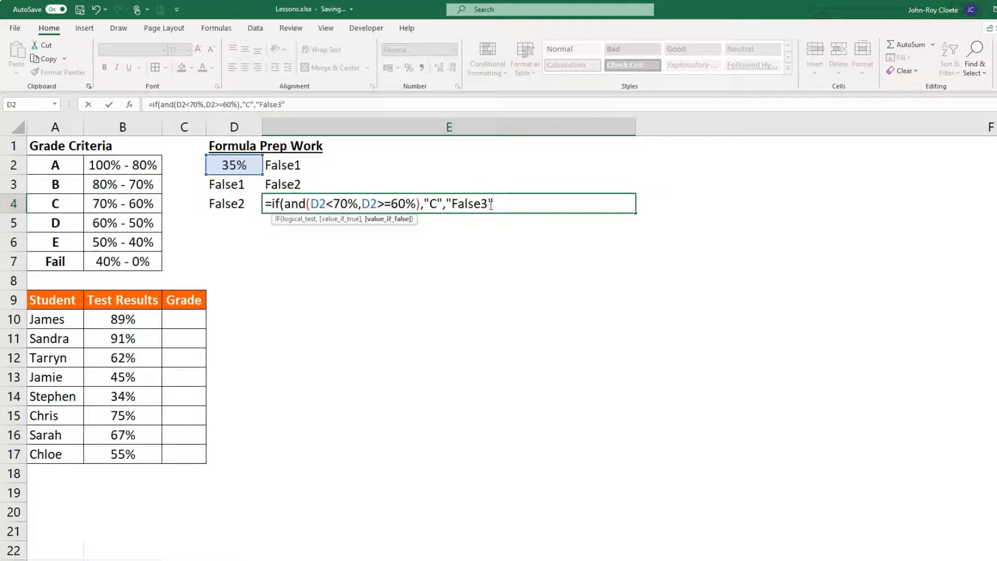
text())
key(Return)
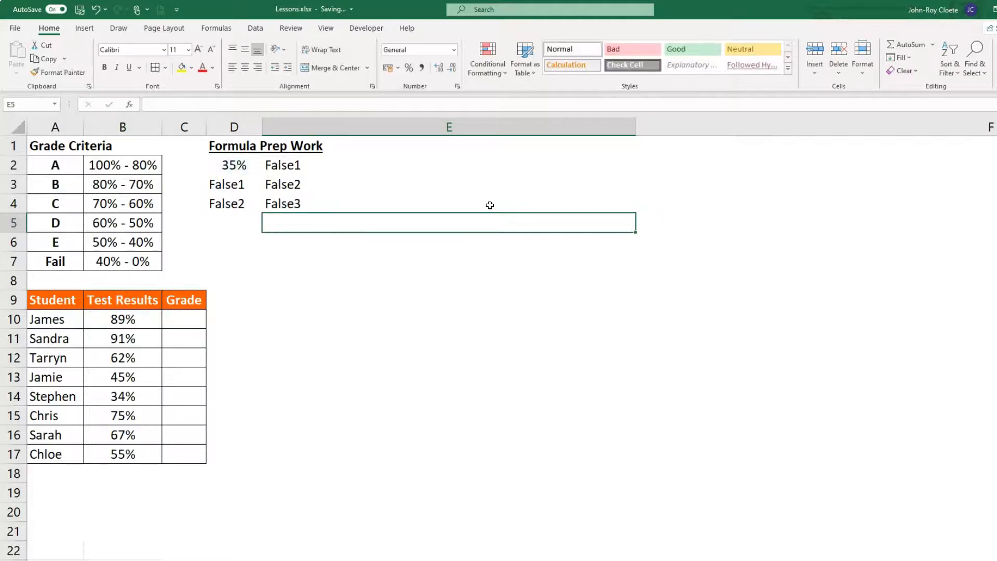
- Label cell D5, below the False2 label, with the text False3
key(Left)
text(False3)
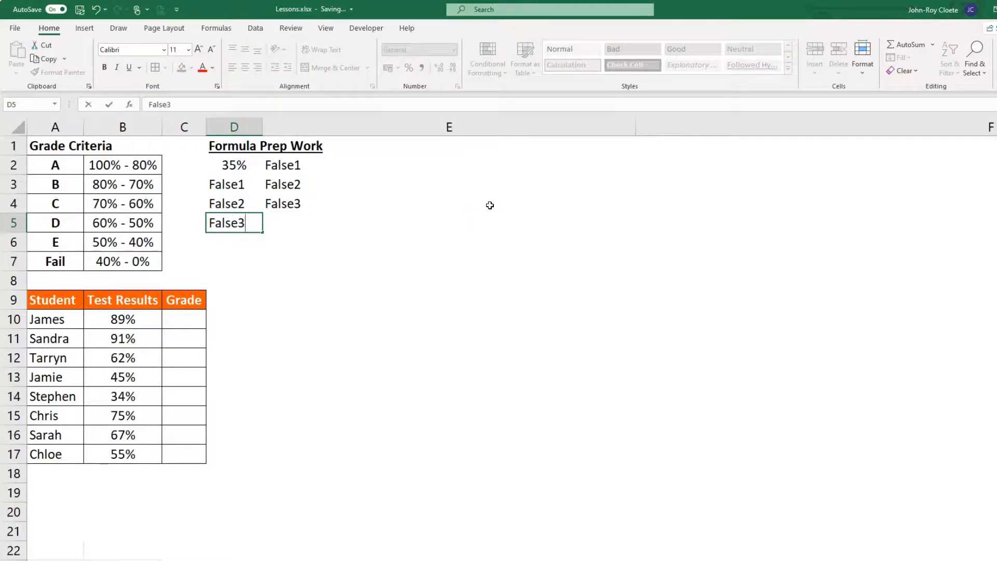
key(Right)
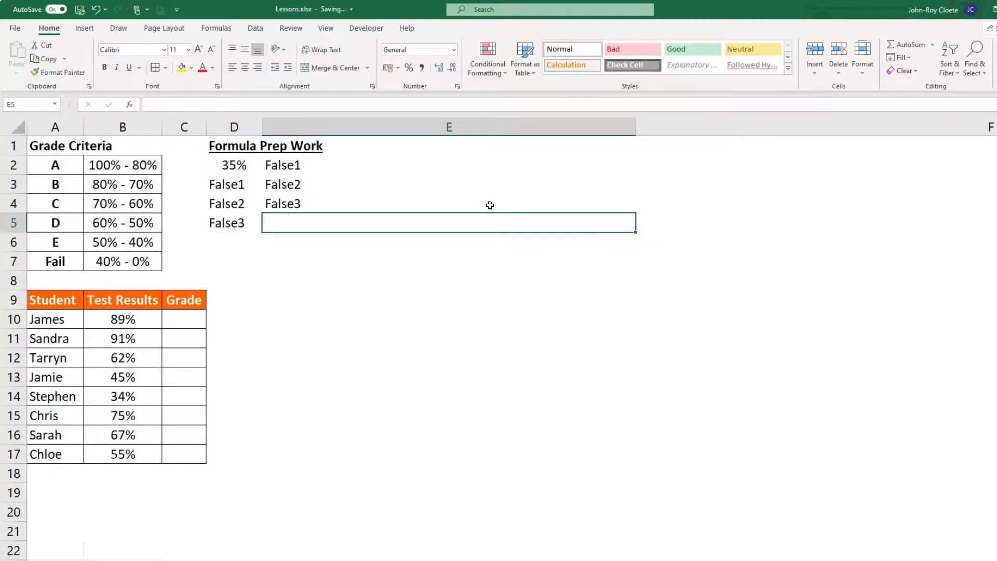
- Enter the grade D test in cell E5 as =IF(AND(D2<60%,D2>=50%),"D","False4")
text(=if()
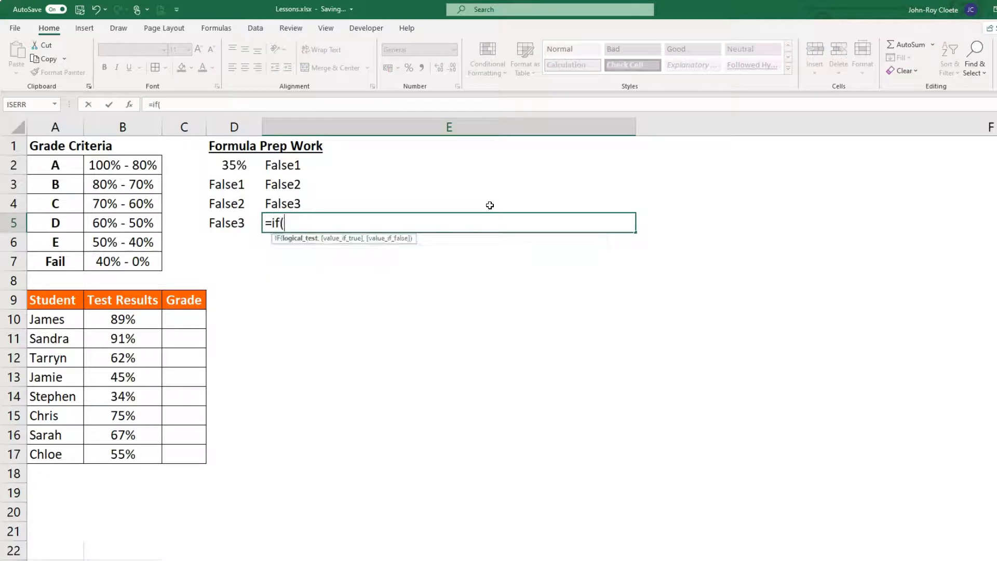
text(and()
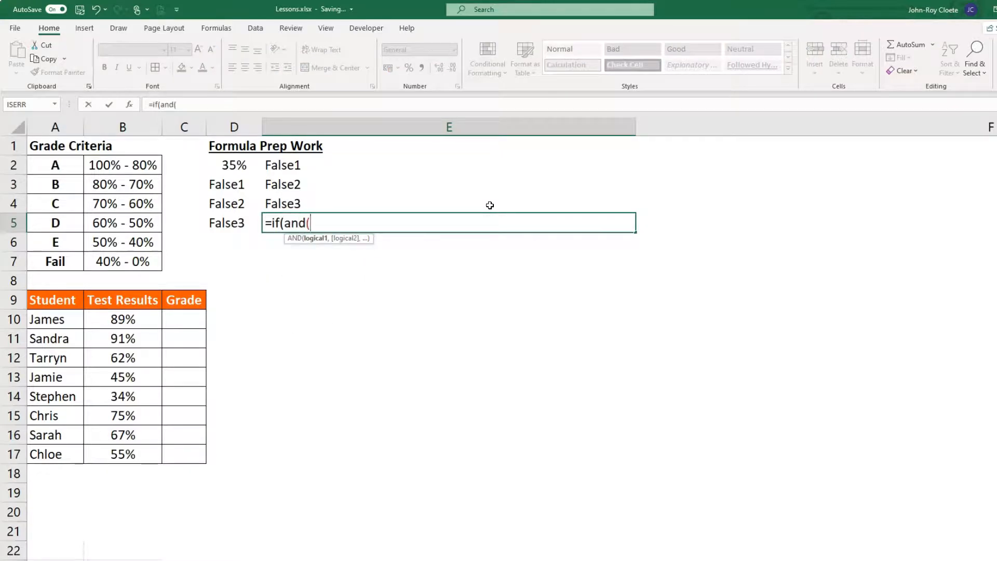
click(220, 166)
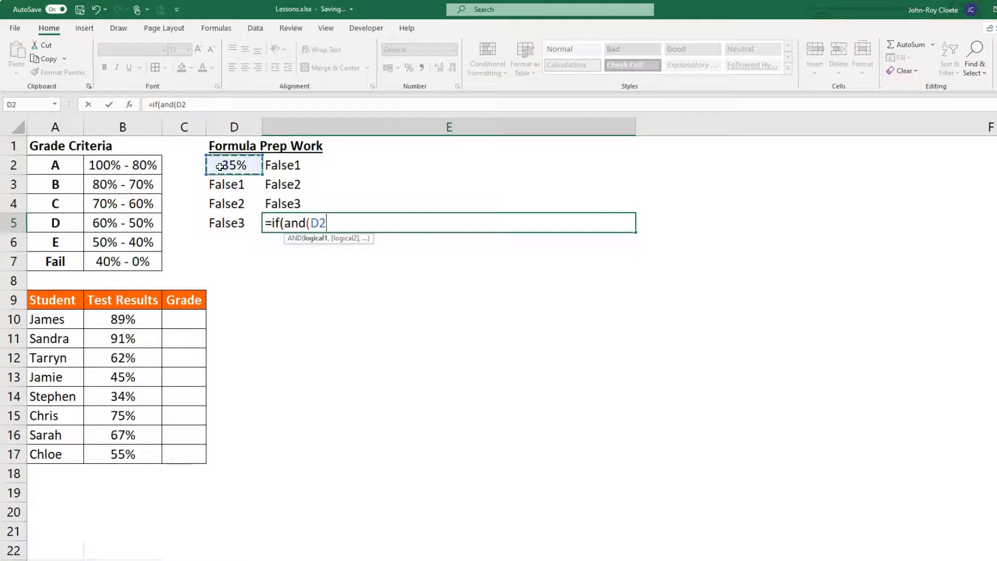
text(<)
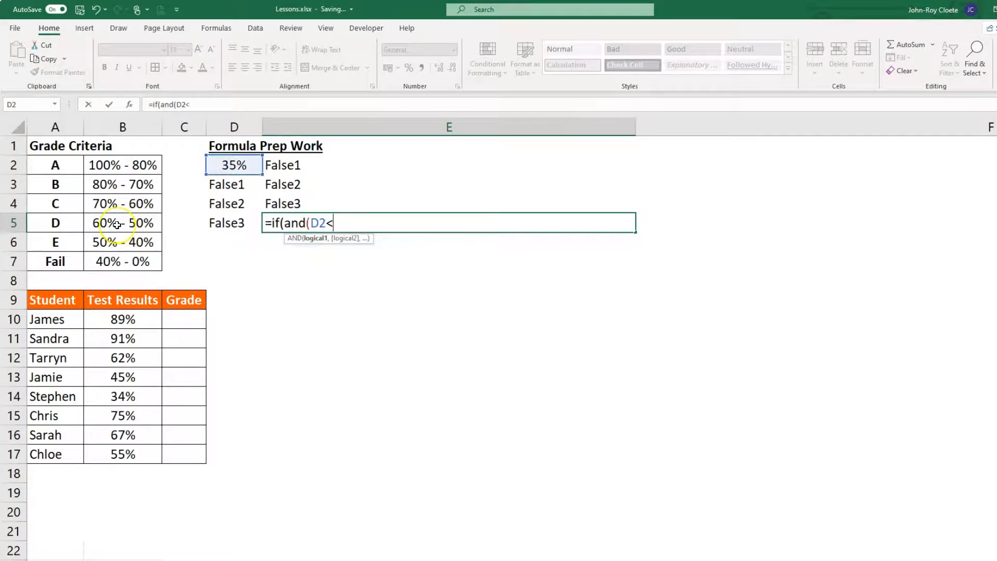
text(60%,)
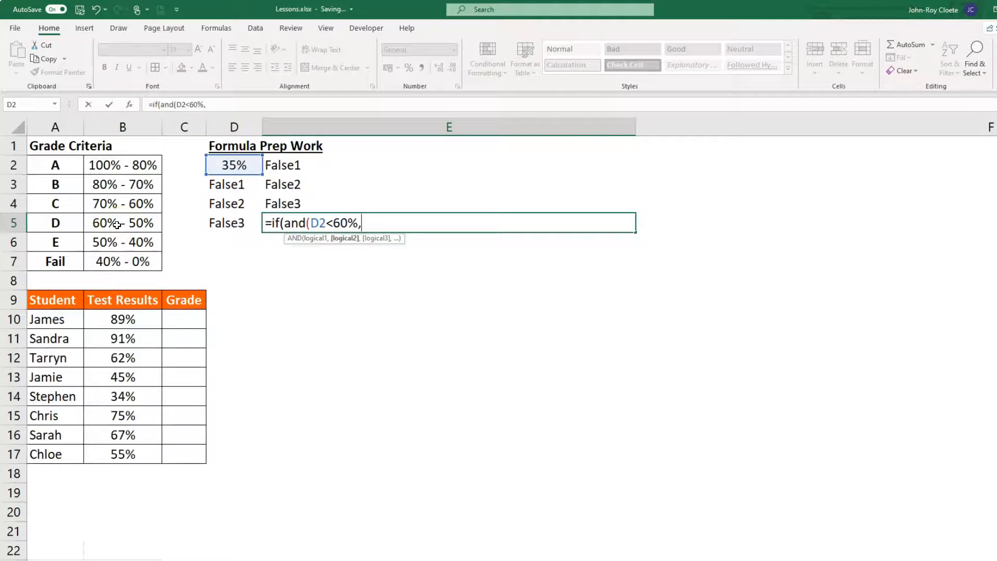
click(225, 166)
text(>)
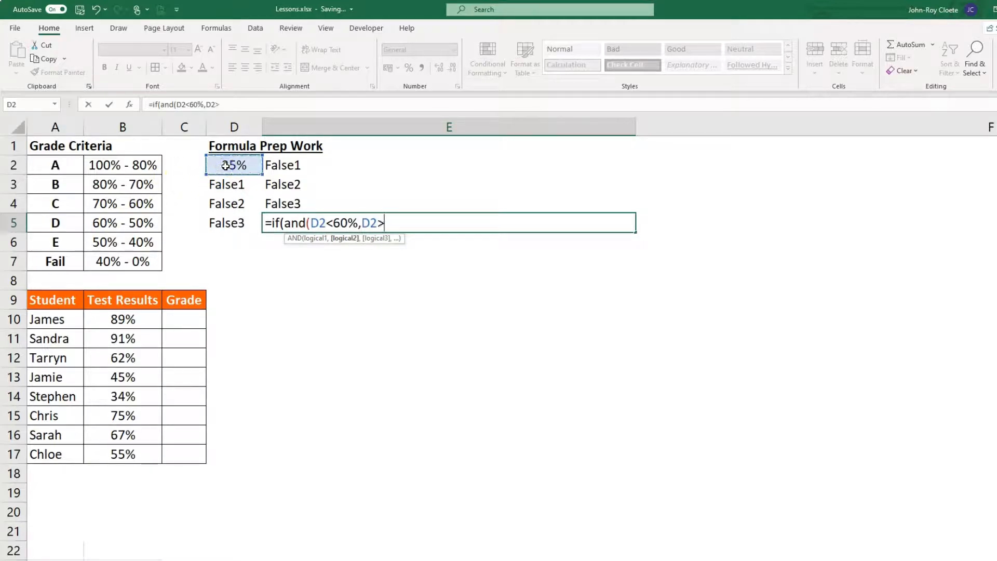
text(=50%),)
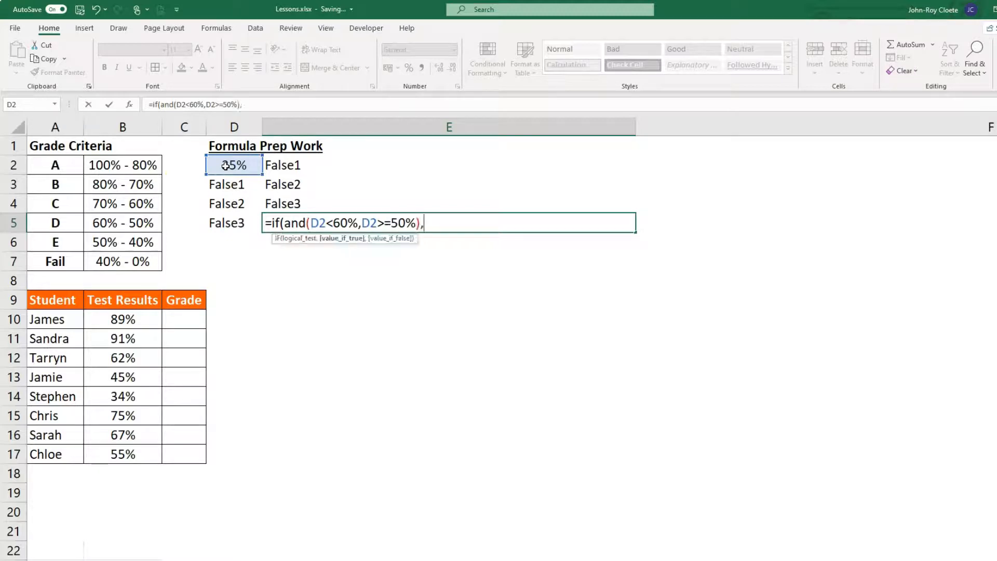
text("D","False)
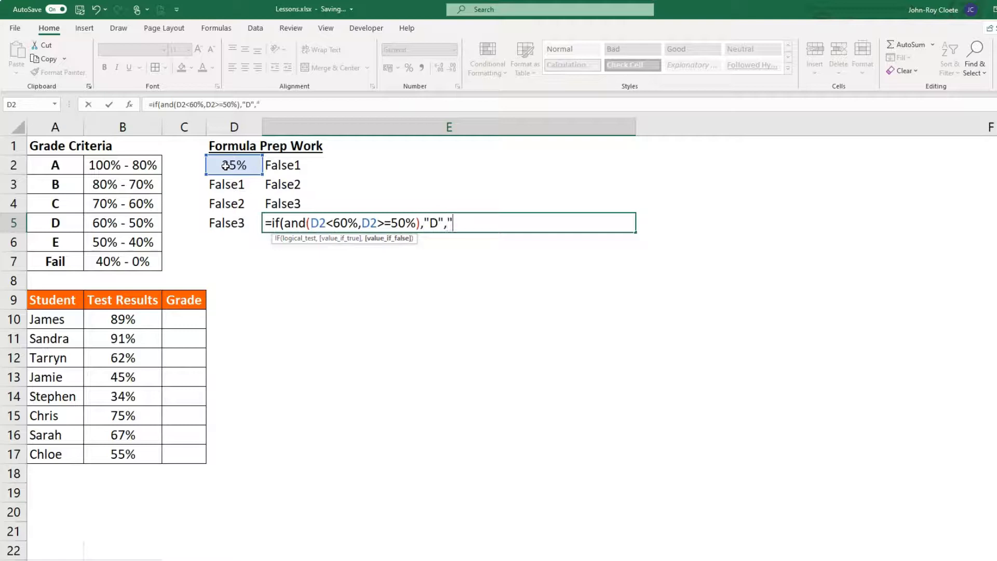
text(4"))
key(Return)
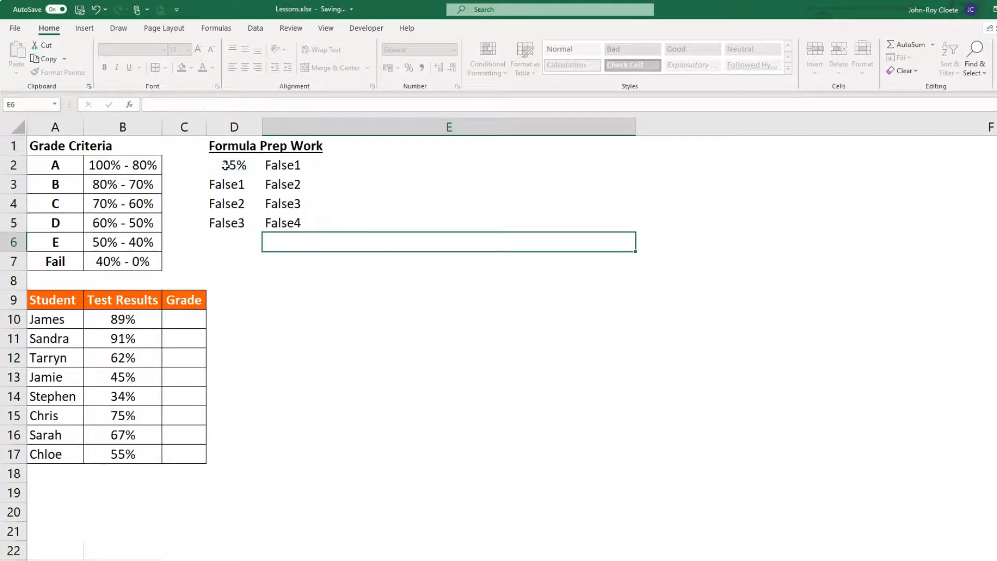
- Label cell D6 with the text False4 and enter the grade E test in cell E6 as =IF(AND(D2<50%,D2>=40%),"E","False5")
text(False4)
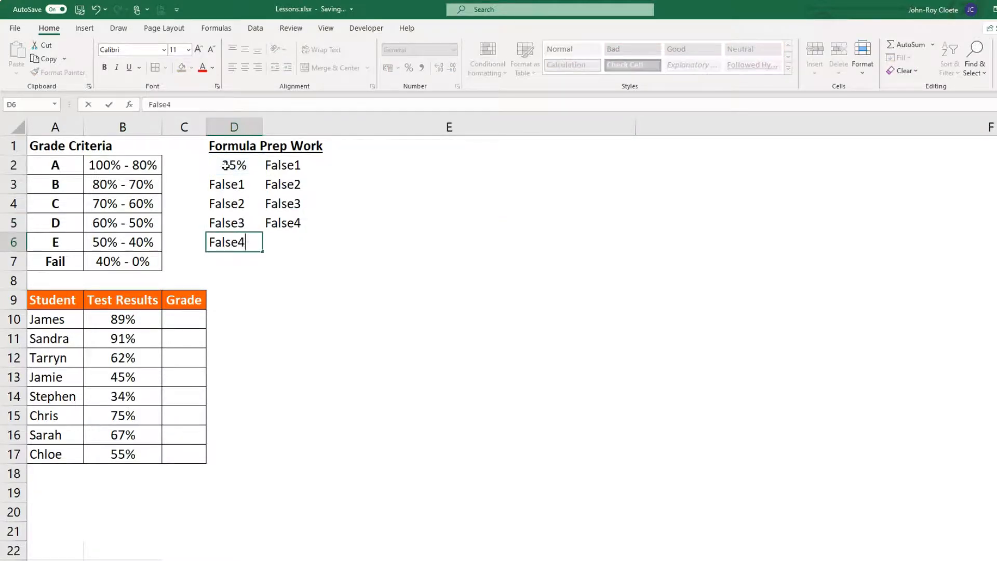
key(Tab)
text(=)
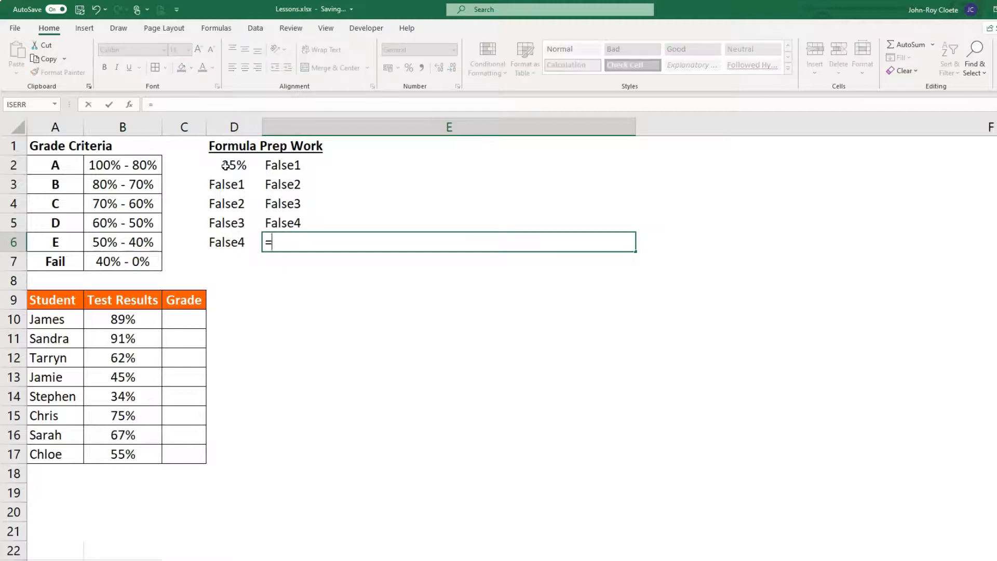
text(if(and()
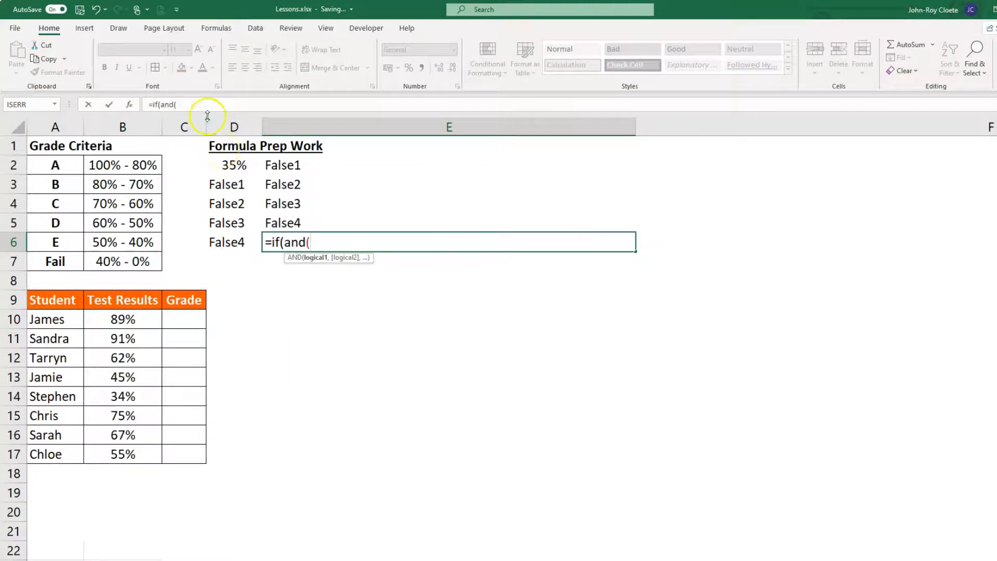
click(232, 165)
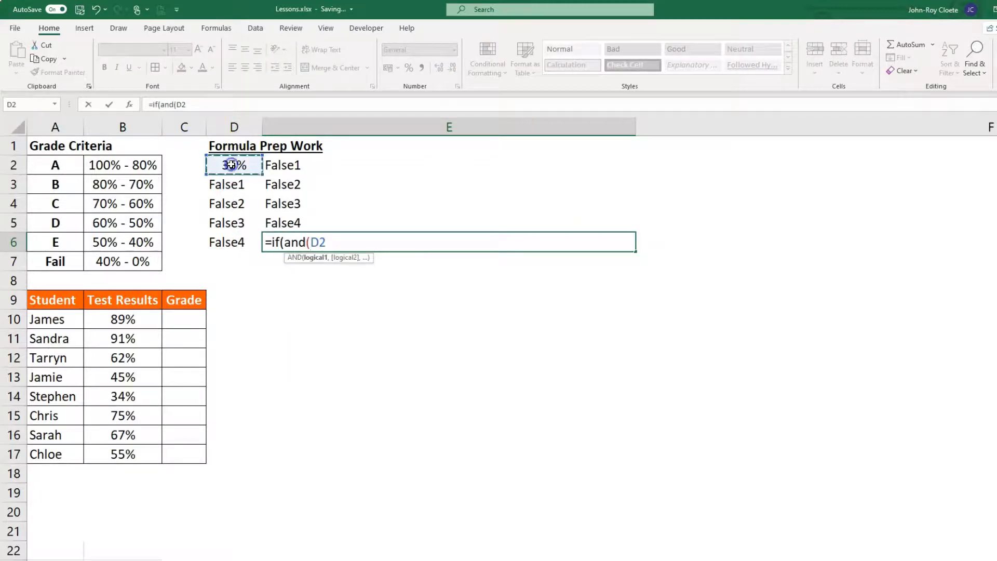
text(<50%,)
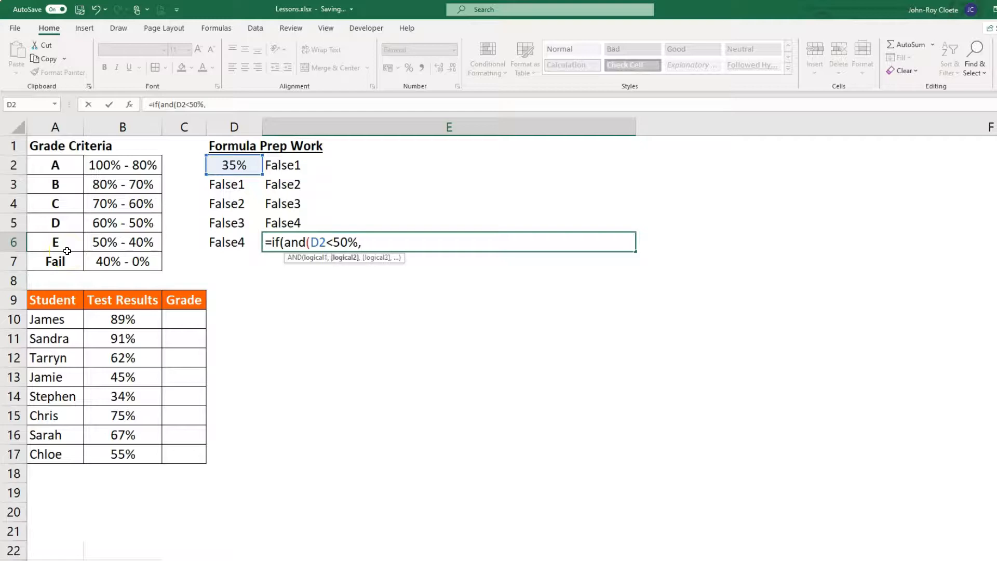
click(217, 166)
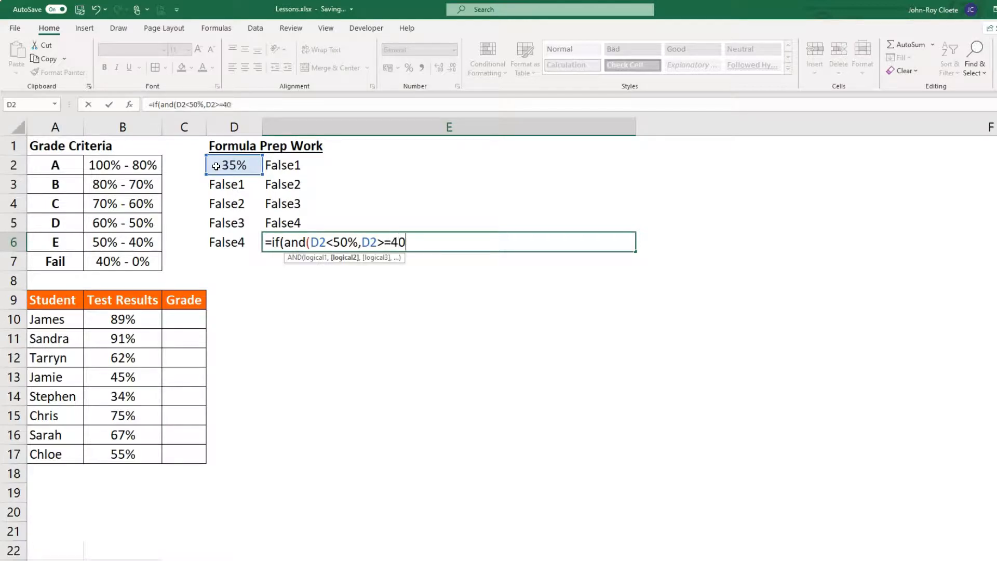
text(>=40%))
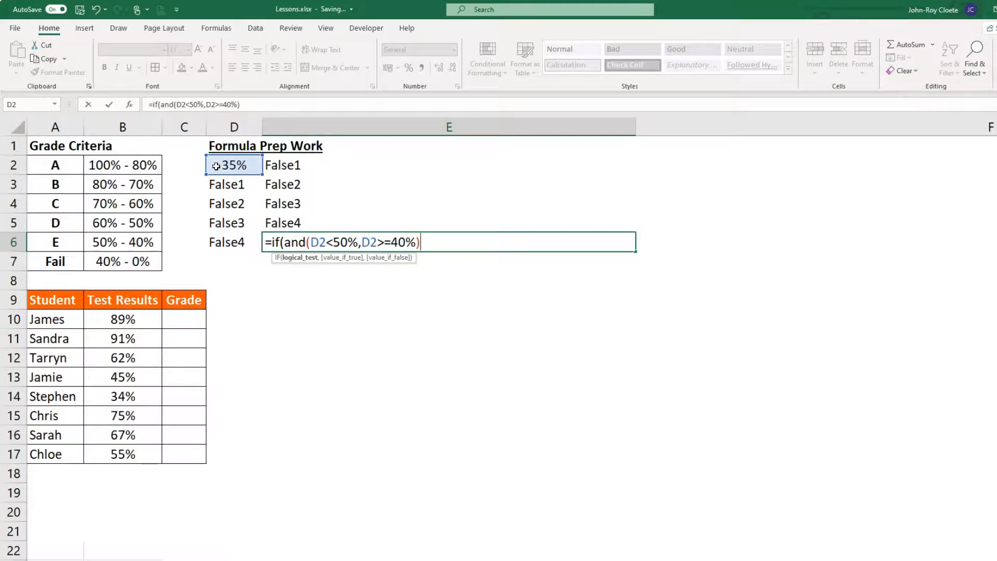
text(,"E","False5"))
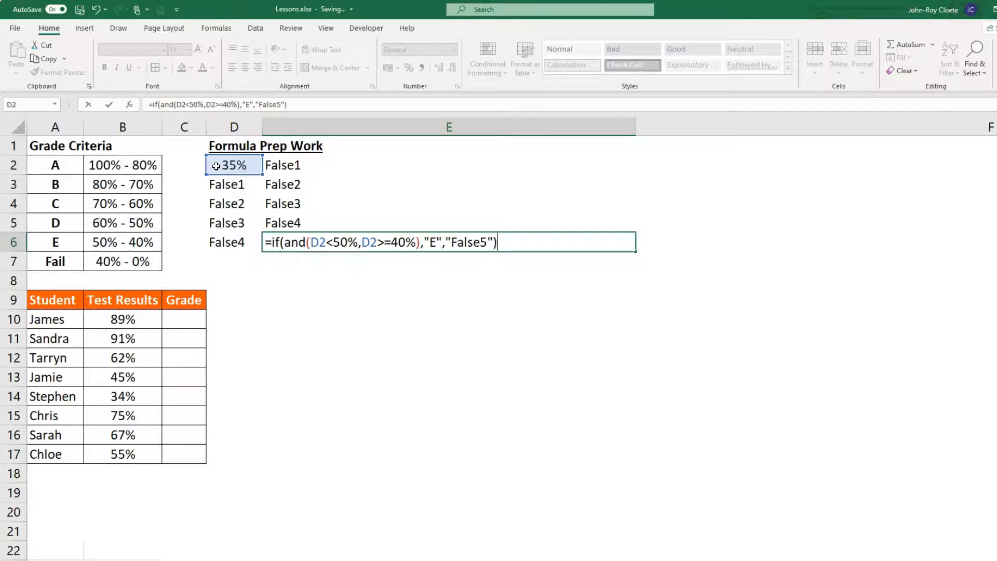
key(Return)
- Label cell D7, below the False4 label, with the text False5
key(Left)
text(F)
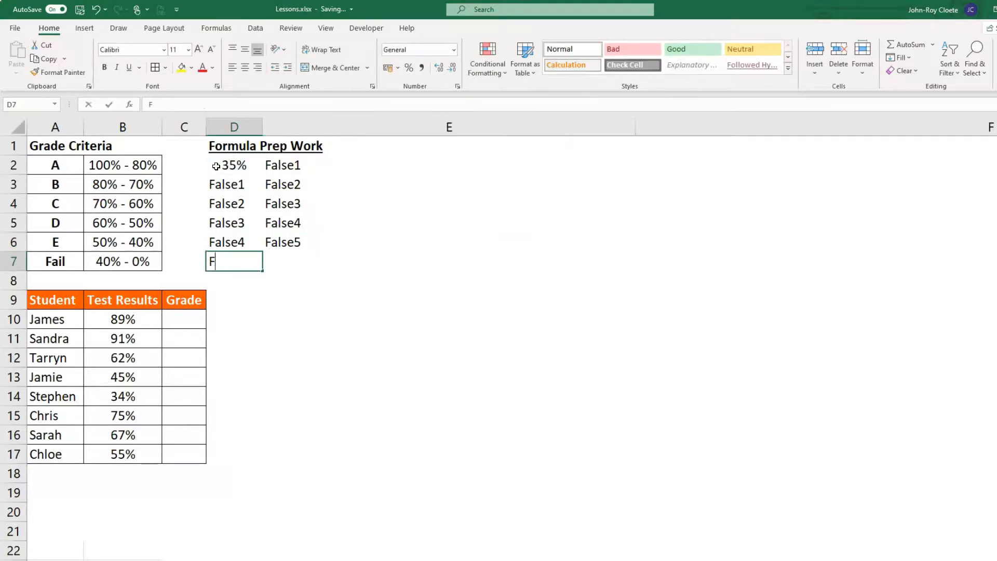
text(alse5)
key(Tab)
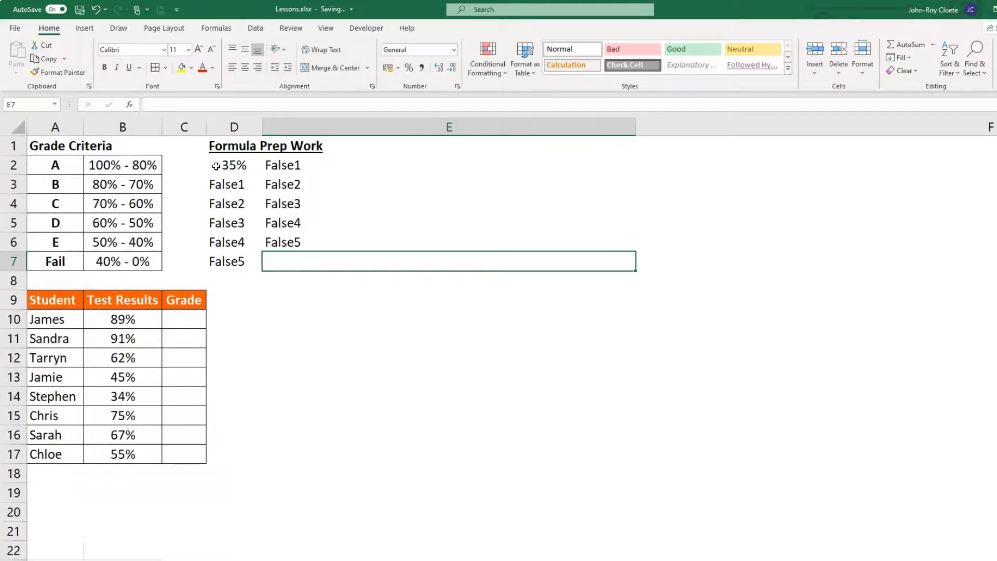
- Examine the Fail row of the grade criteria in row 7 alongside the False5 label and the empty formula cell E7
key(Left)
key(Left)
key(Left)
key(Right)
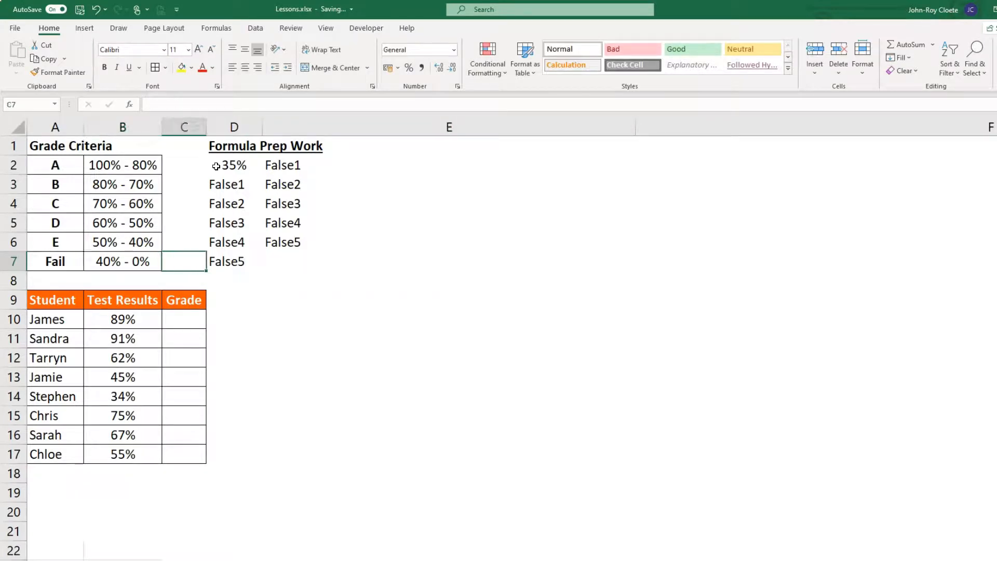
key(Right)
key(Right)
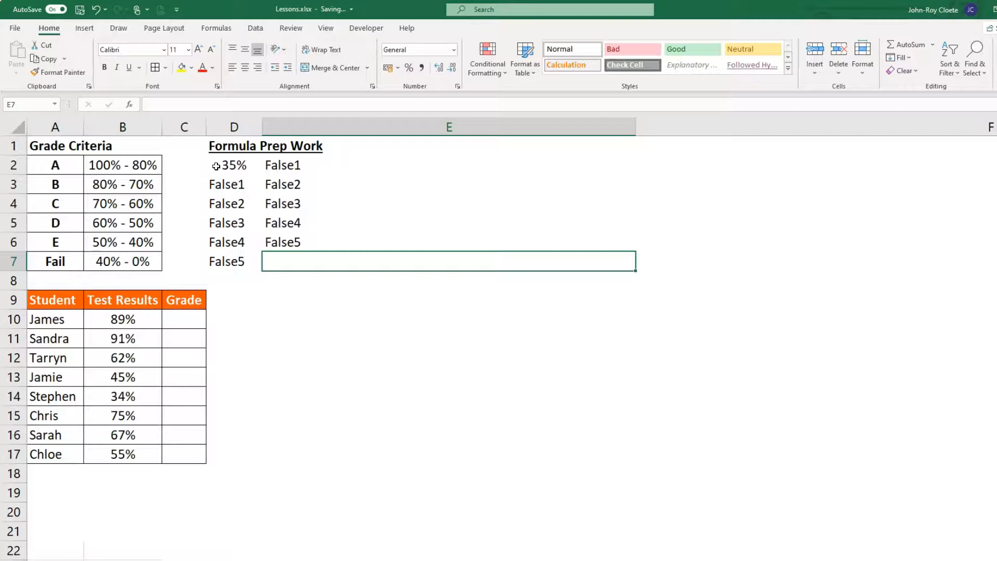
key(Left)
key(Left)
key(Left)
key(Left)
key(Right)
key(Right)
key(Right)
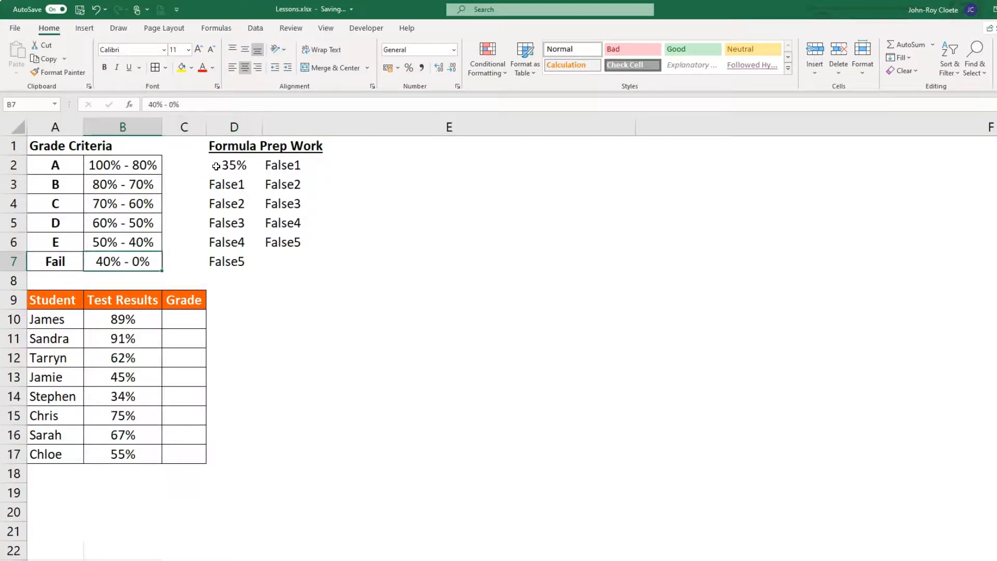
- Enter the text Fail in cell E7, next to the False5 label
key(Right)
key(Up)
key(Up)
key(Up)
key(Up)
key(Up)
key(Up)
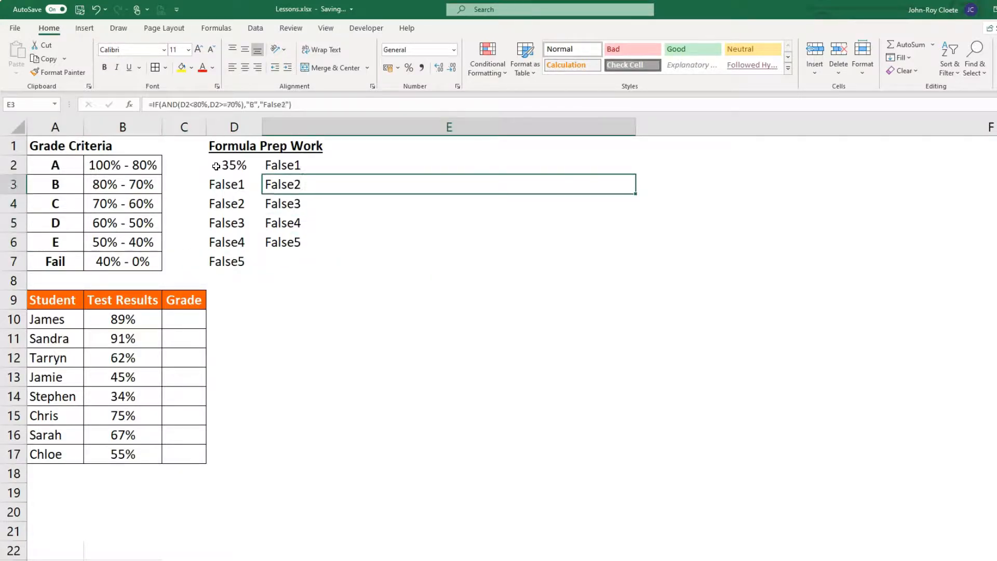
key(Down)
key(Down)
key(Down)
key(Down)
key(Down)
key(Down)
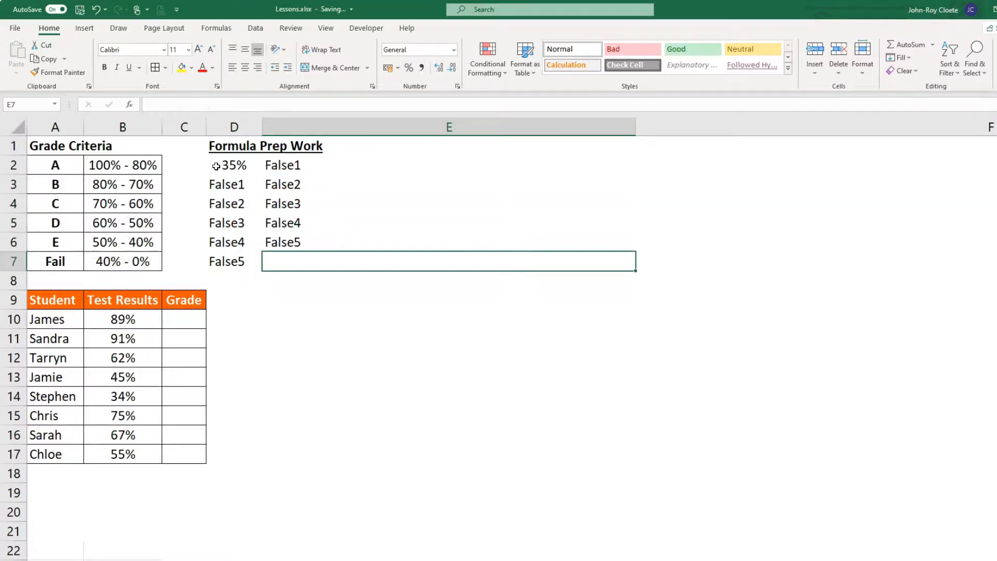
text(Fai)
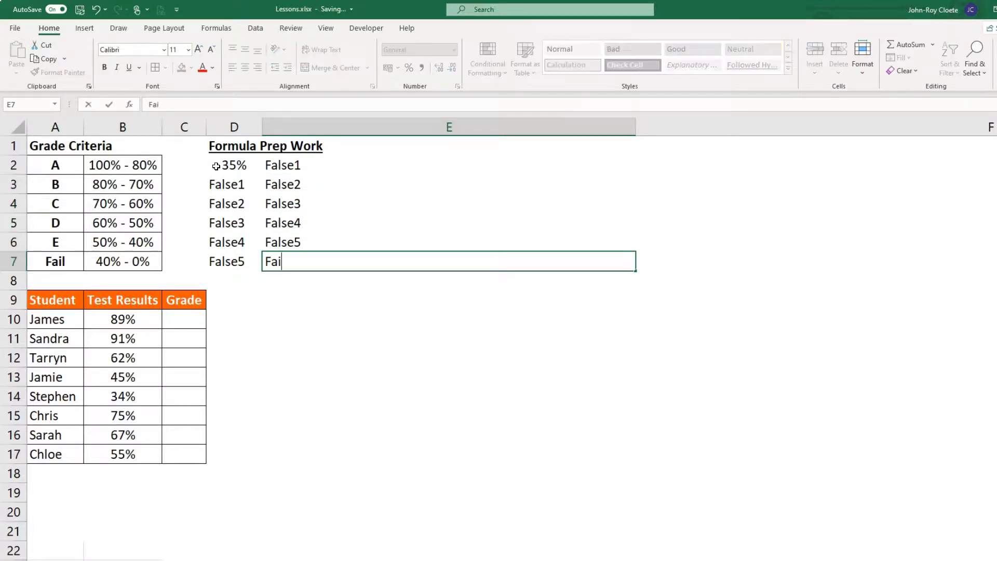
text(l)
key(Return)
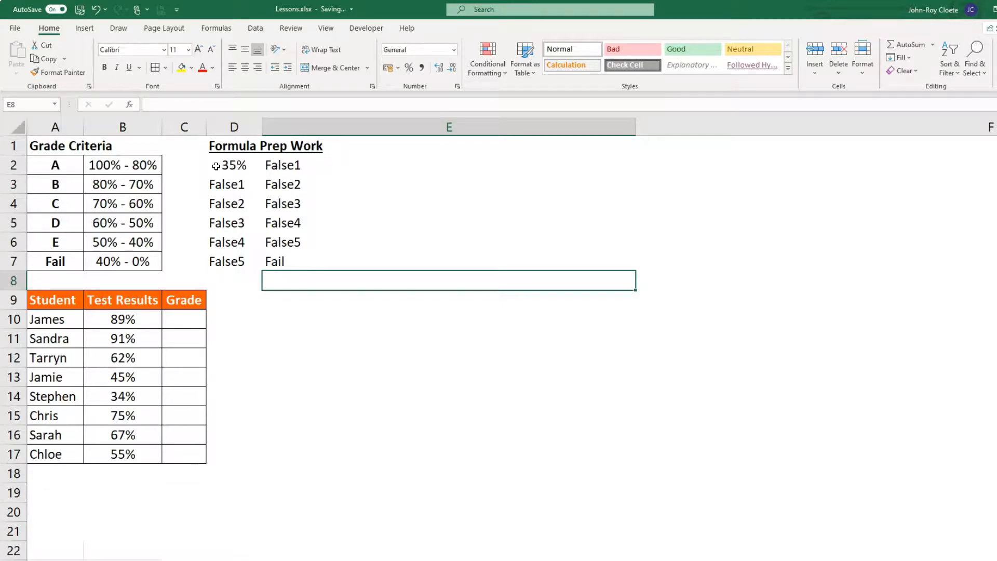
- Review the grade formulas in column E one by one, from cell E2 down to the Fail entry in E7
key(Up)
key(Up)
key(Up)
key(Up)
key(Up)
key(Up)
key(Down)
key(Down)
key(Down)
key(Down)
key(Down)
key(Up)
key(Up)
key(Up)
key(Up)
key(Up)
key(Down)
key(Down)
key(Down)
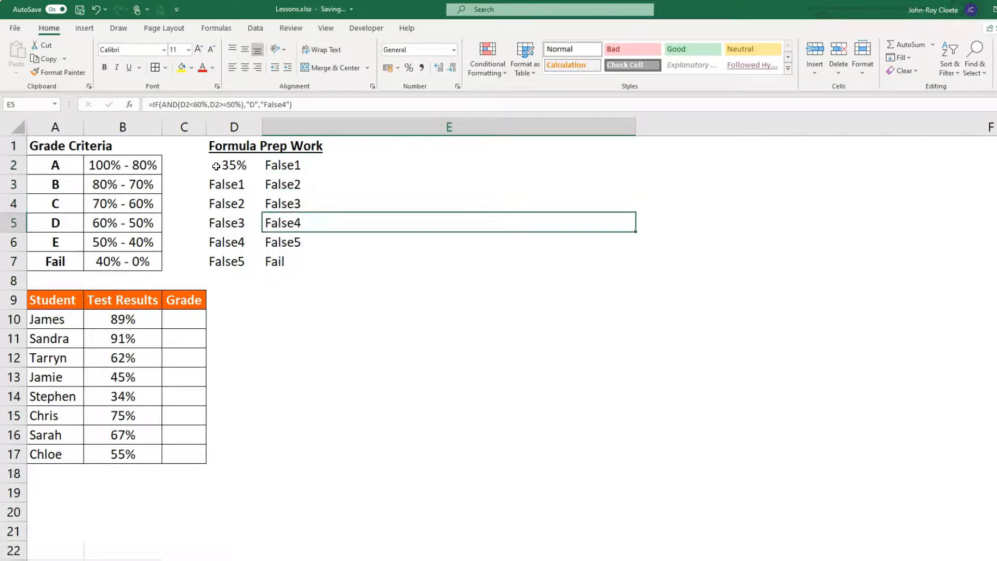
key(Down)
key(Down)
key(Down)
key(Up)
key(Up)
key(Up)
key(Up)
key(Up)
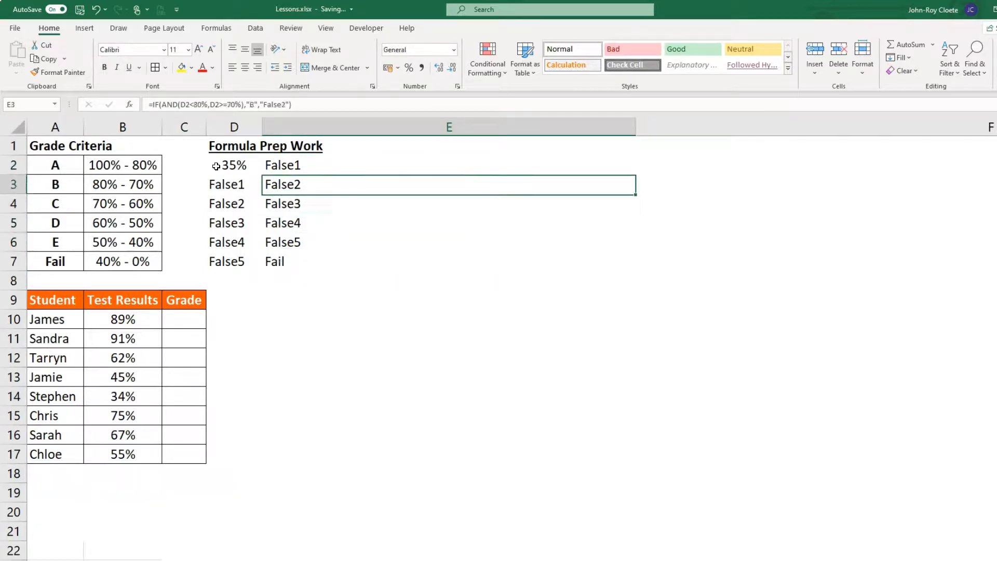
key(Up)
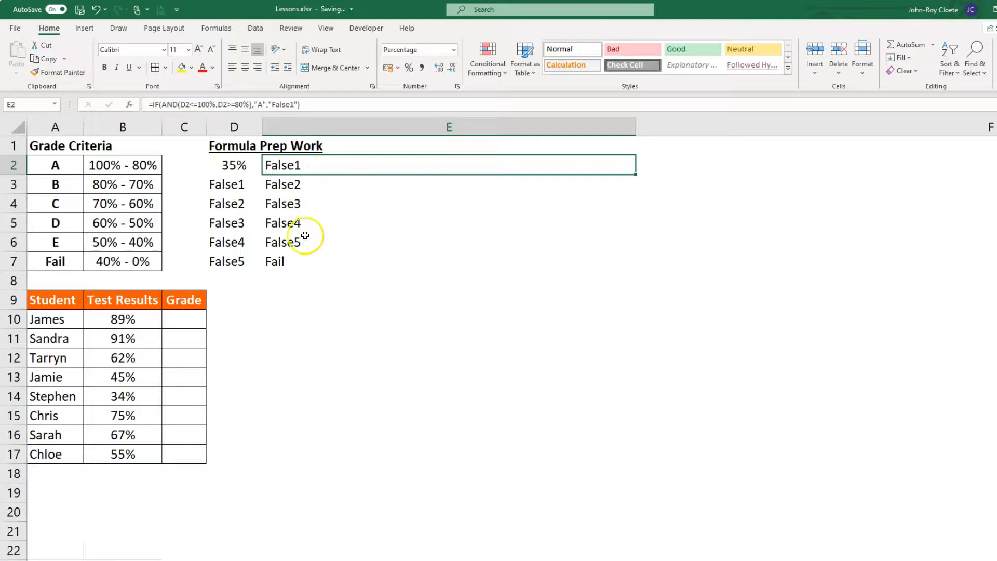
- Display the worksheet's formulas in the cells instead of their results
click(301, 185)
click(310, 204)
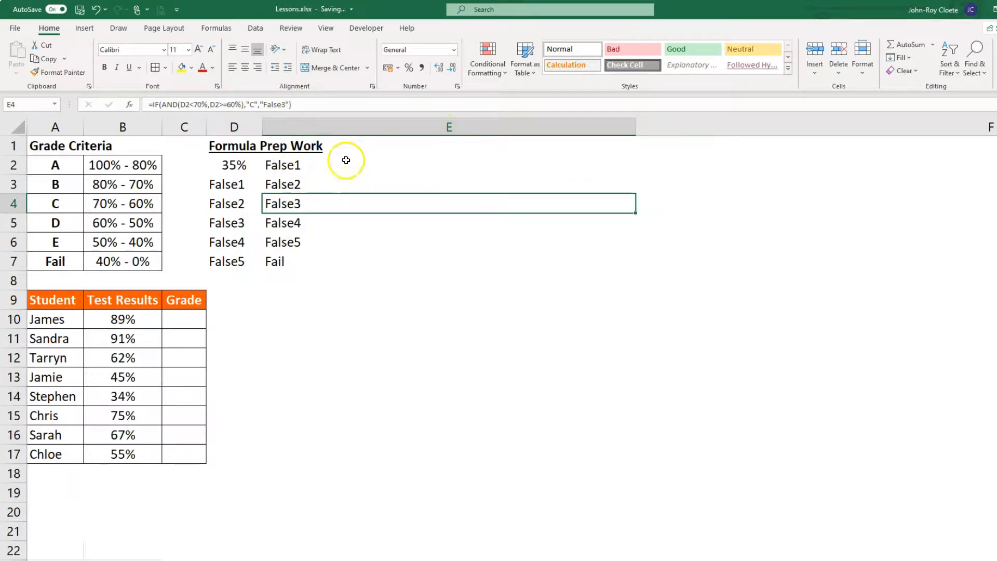
click(217, 28)
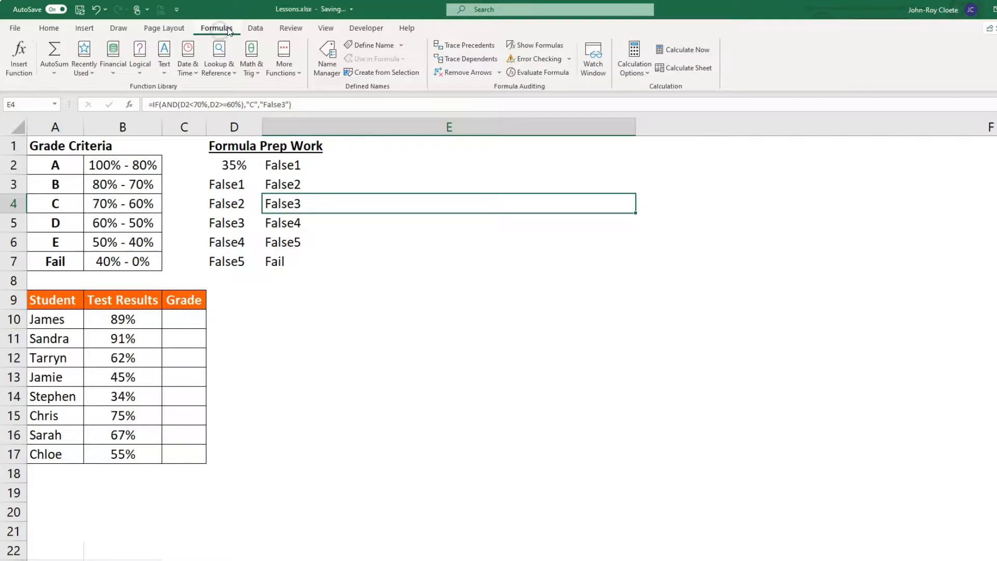
click(530, 47)
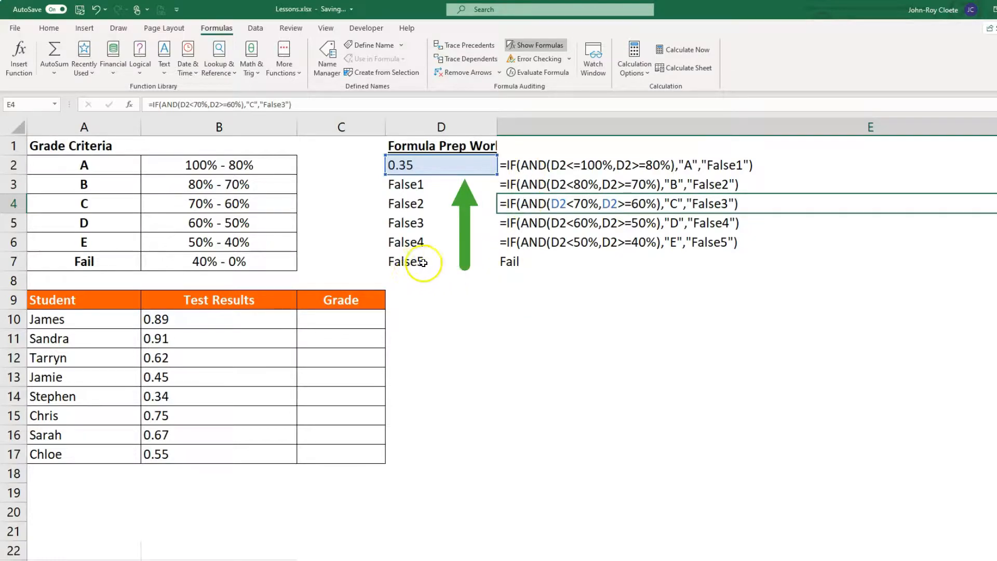
- Move the text Fail out of cell E7 into the grade E formula in E6, replacing False5 inside the quotation marks
double_click(514, 266)
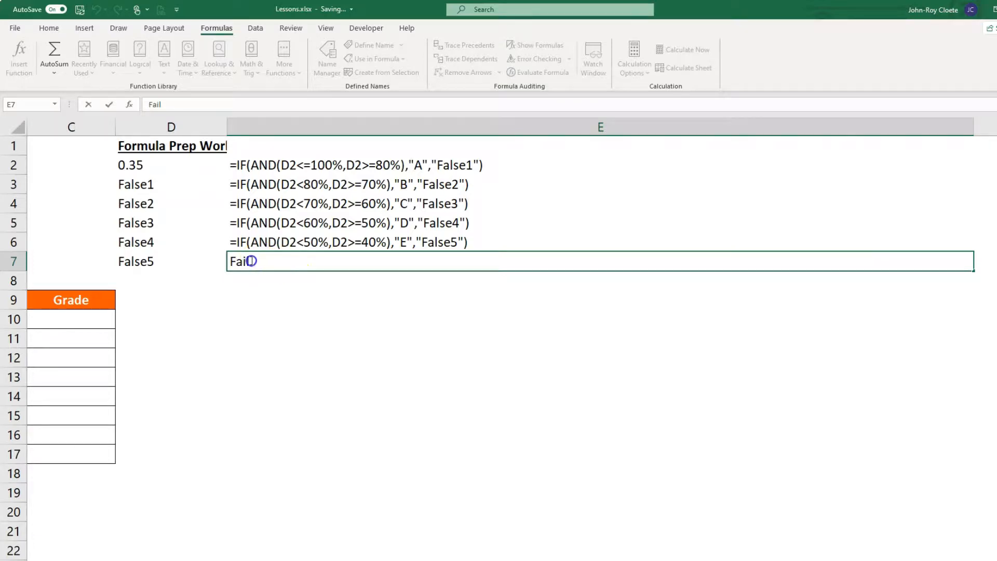
key(ctrl+x)
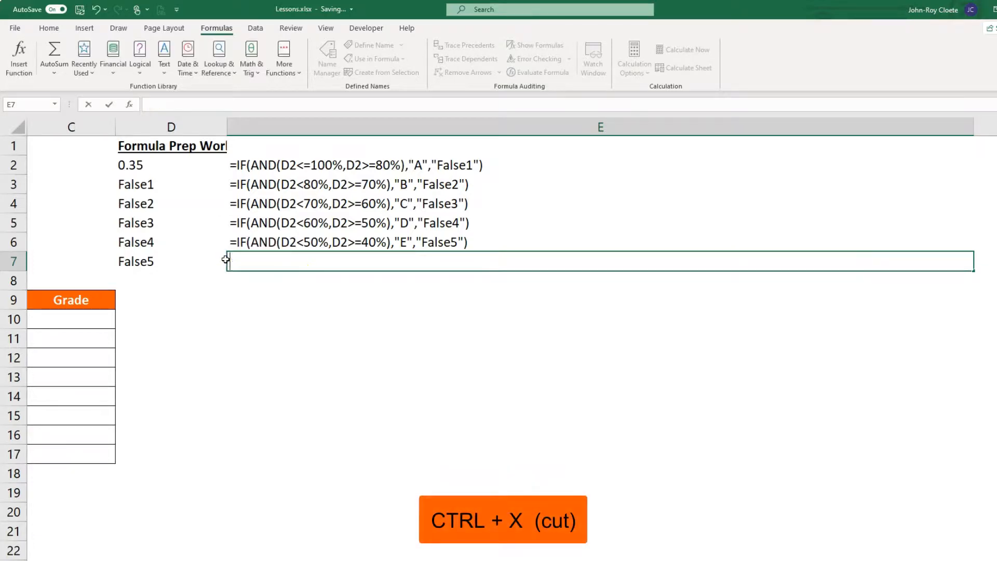
key(Return)
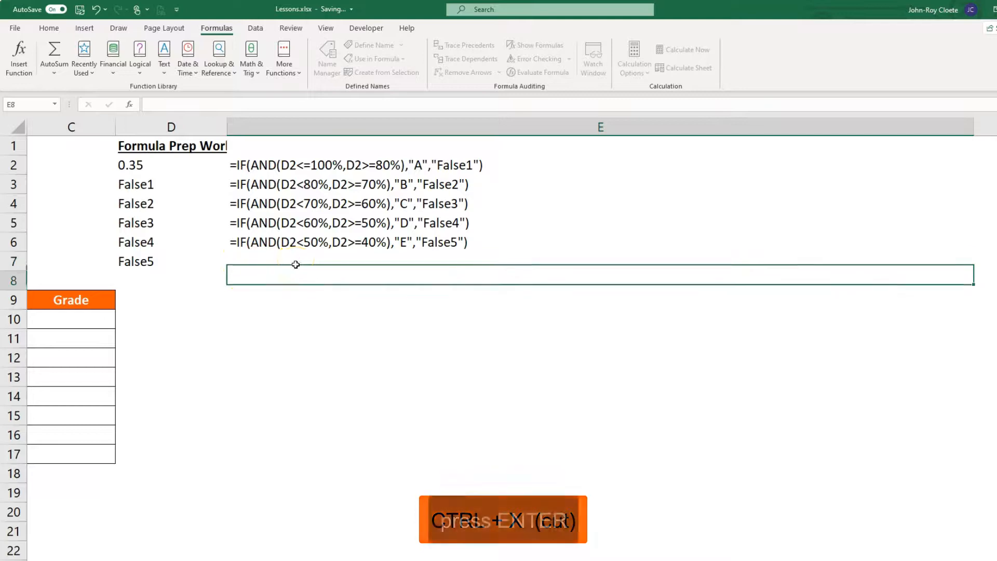
click(250, 242)
double_click(250, 242)
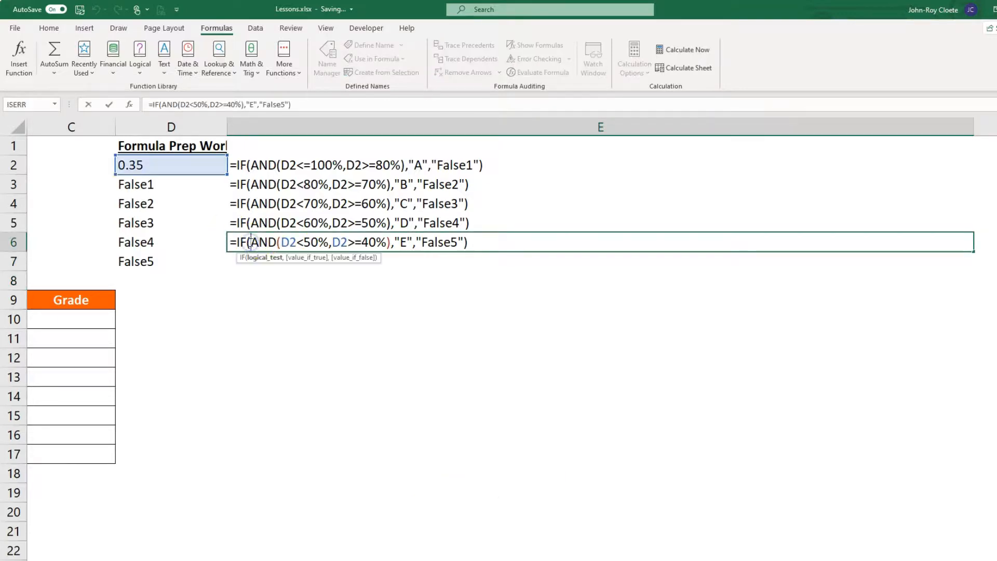
click(454, 241)
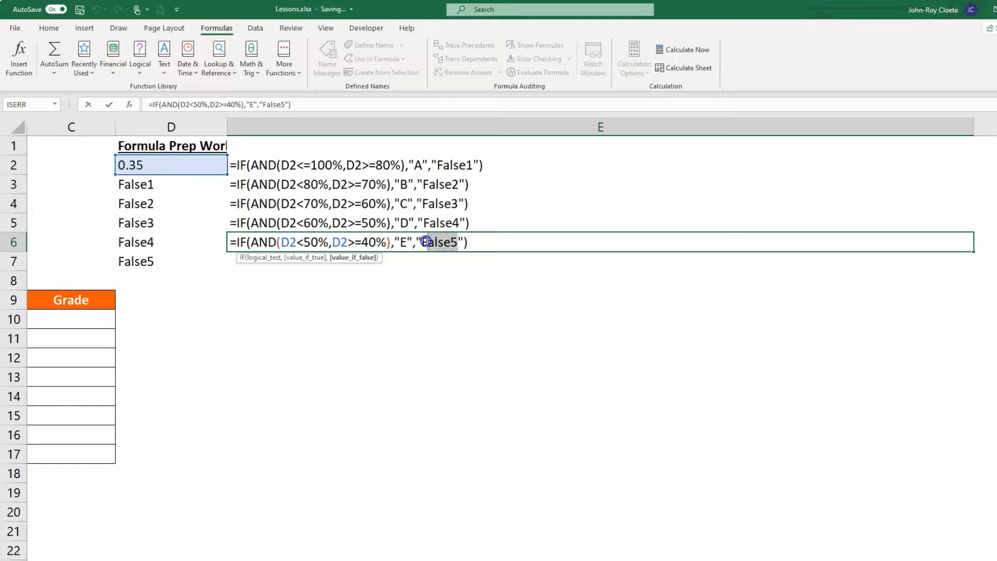
key(ctrl+v)
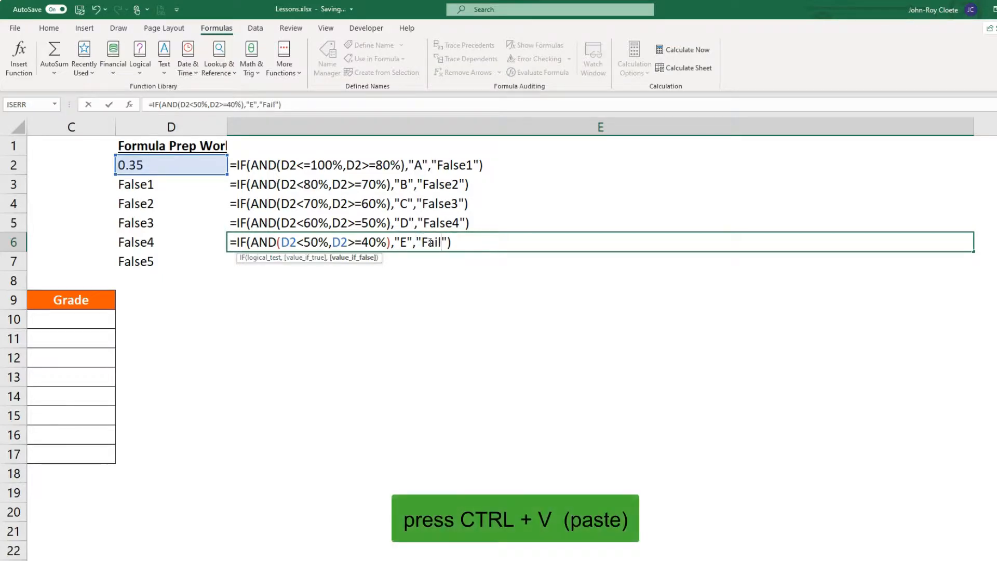
key(Return)
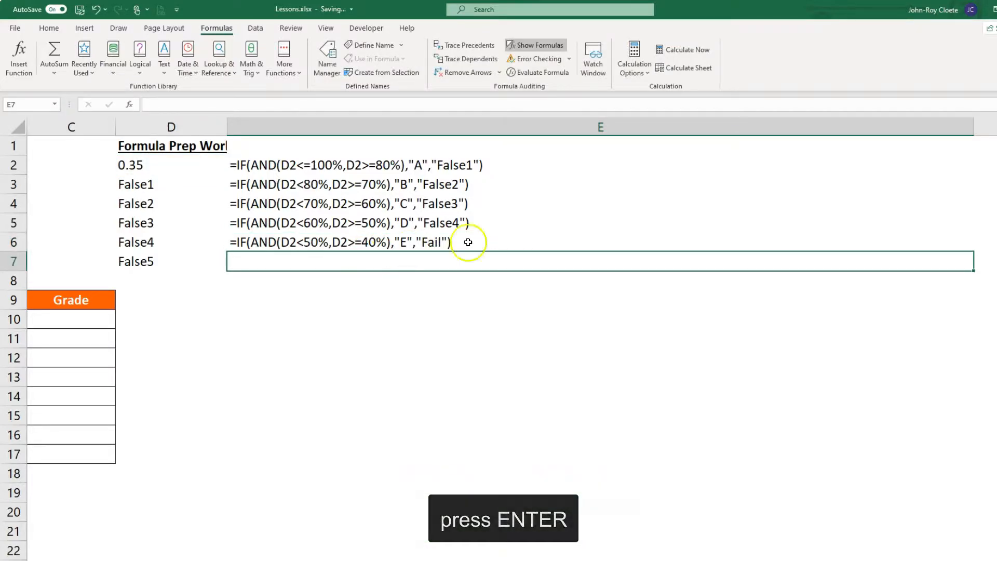
- Cut the grade E formula from cell E6 without its equals sign and leave the cell empty
double_click(431, 242)
drag(454, 243, 285, 243)
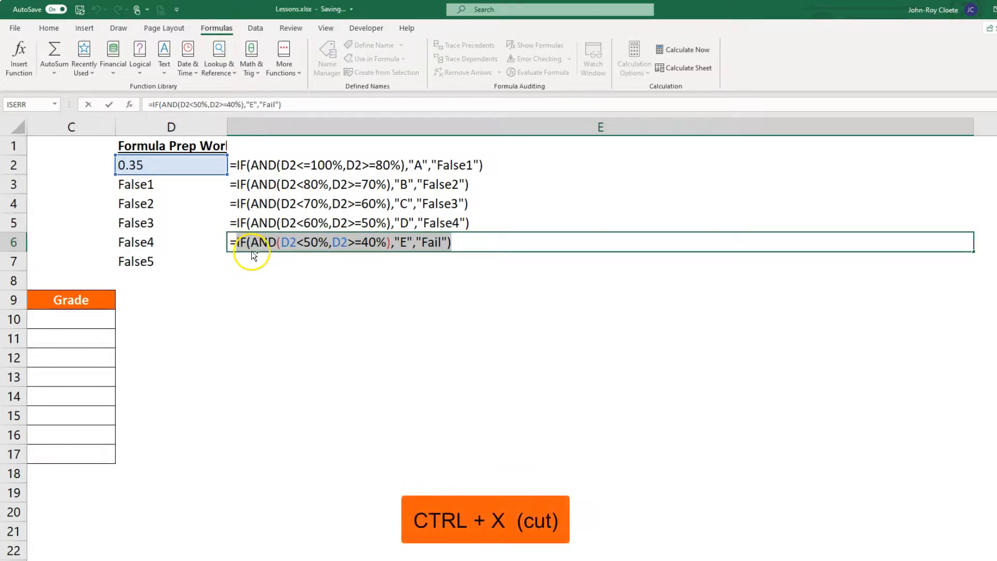
key(ctrl+x)
key(BackSpace)
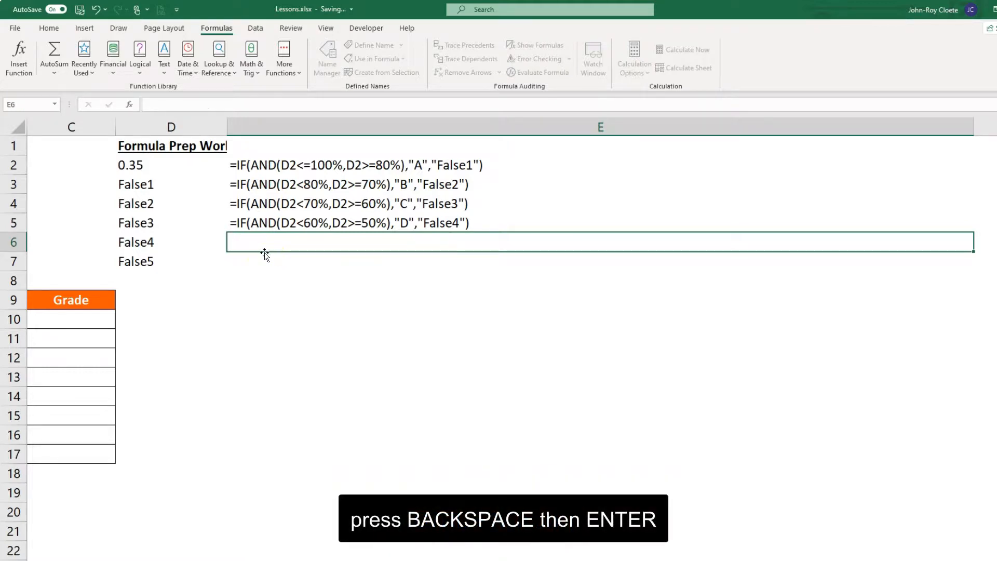
key(Return)
- Replace "False4", including its quotation marks, in the grade D formula in E5 with the cut grade E formula
double_click(288, 221)
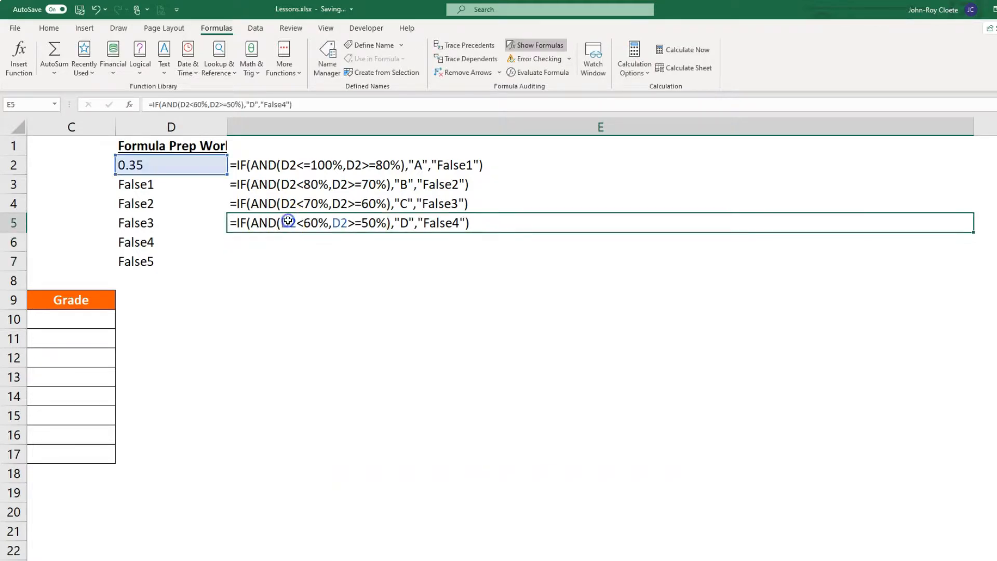
click(368, 221)
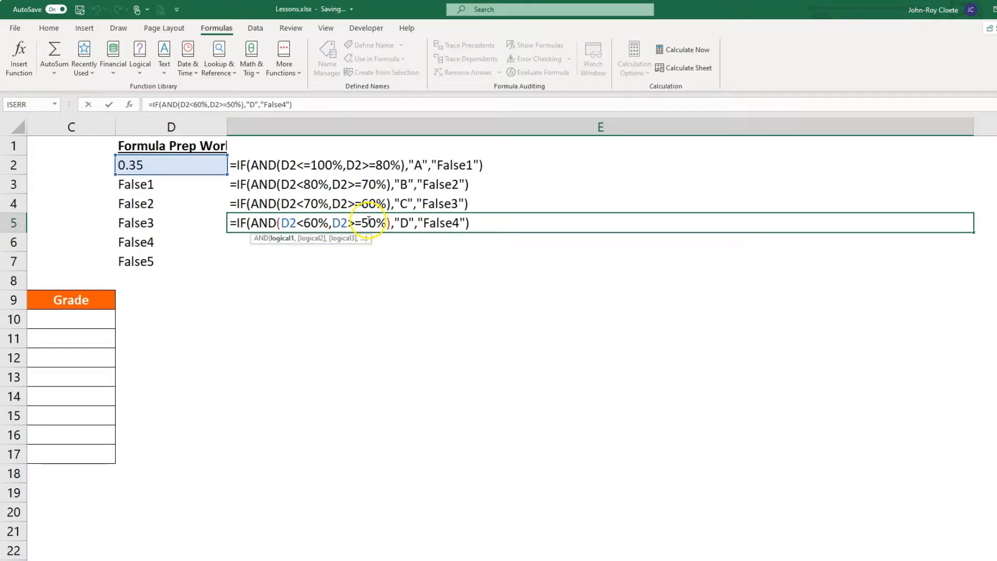
key(Right)
key(Right)
key(Right)
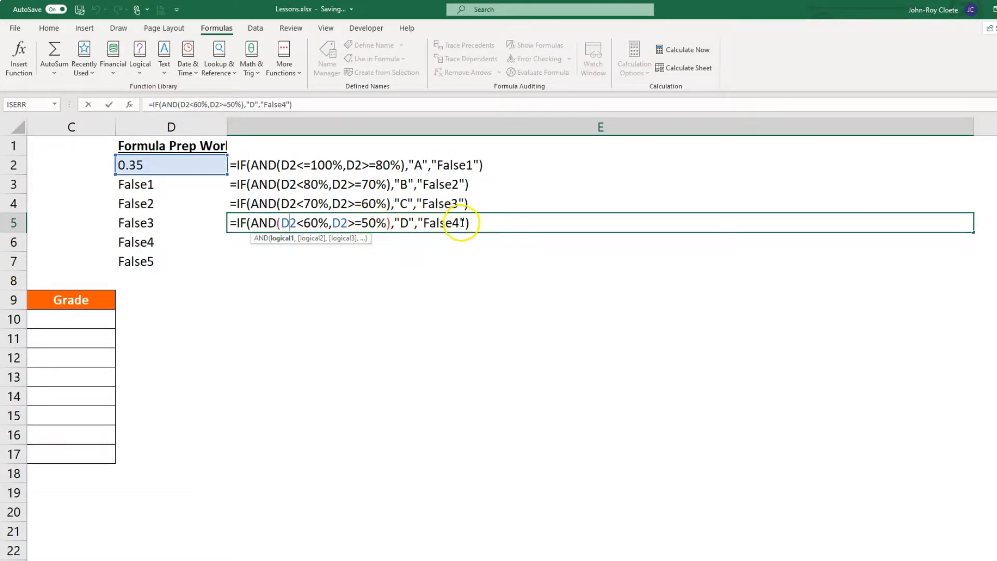
click(418, 223)
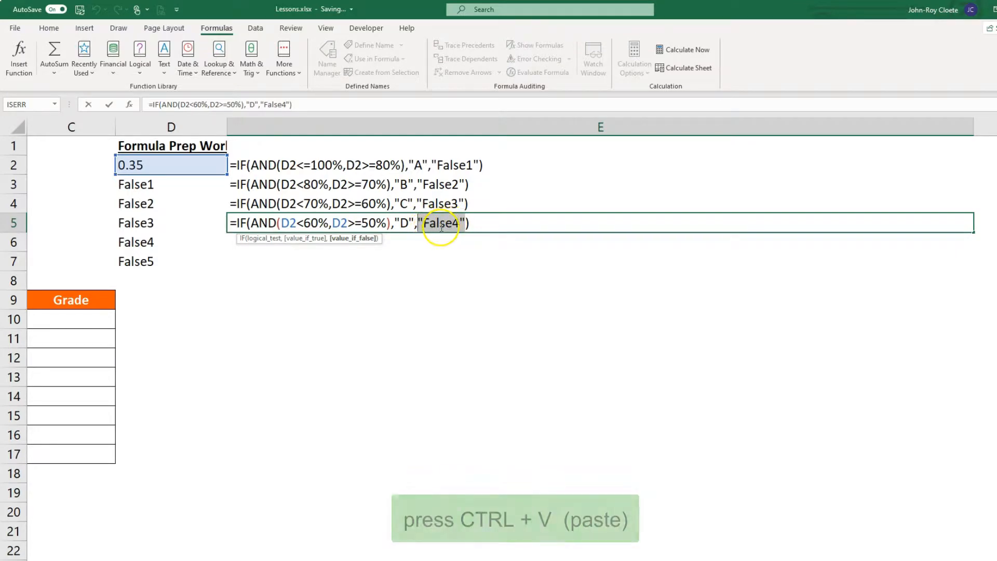
key(ctrl+v)
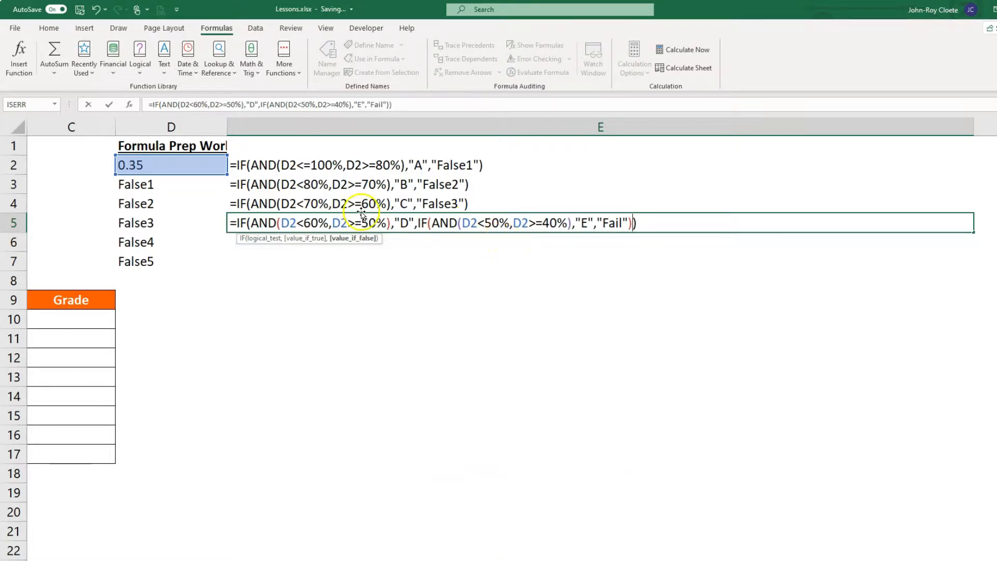
key(Return)
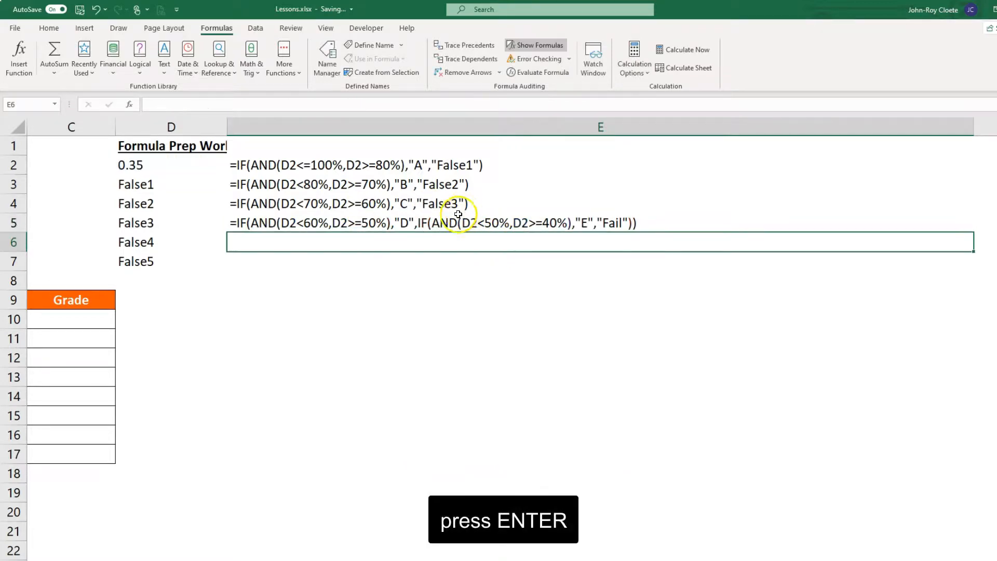
- Cut the combined grade D and E formula from cell E5 without its equals sign and leave the cell empty
double_click(459, 221)
drag(644, 223, 249, 223)
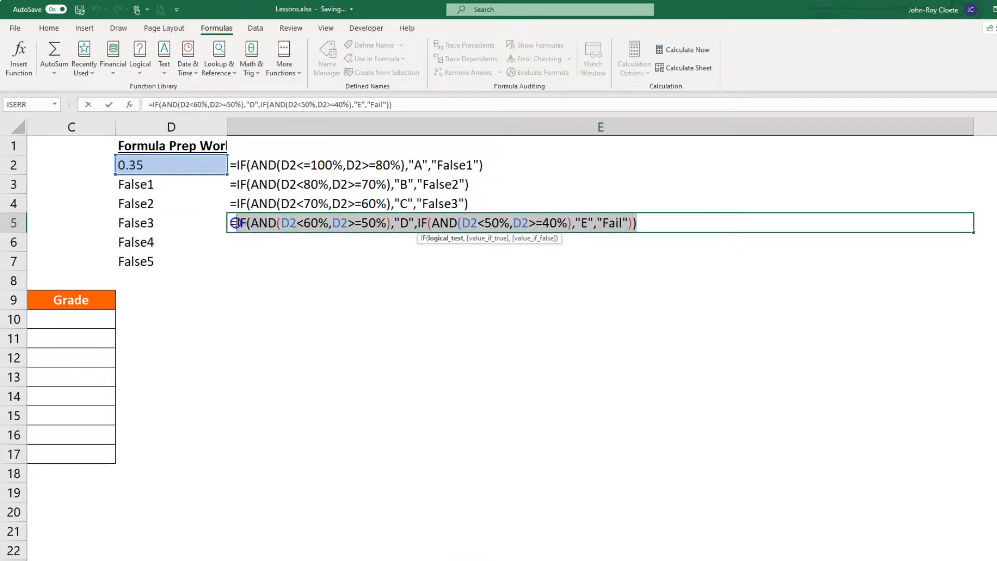
key(ctrl+x)
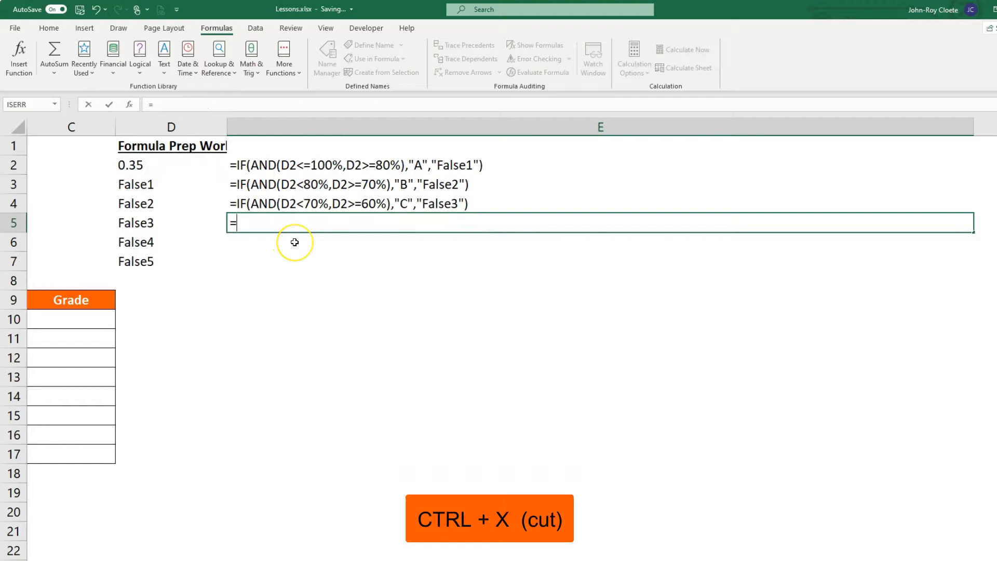
key(BackSpace)
key(Return)
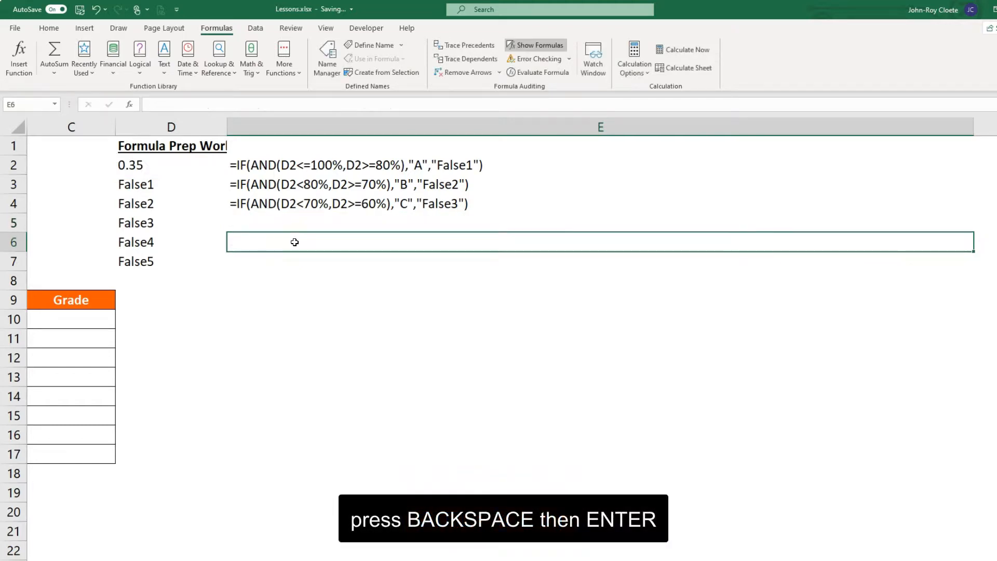
- Replace "False3", including its quotation marks, in the grade C formula in E4 with the cut D and E formula
double_click(268, 205)
click(467, 215)
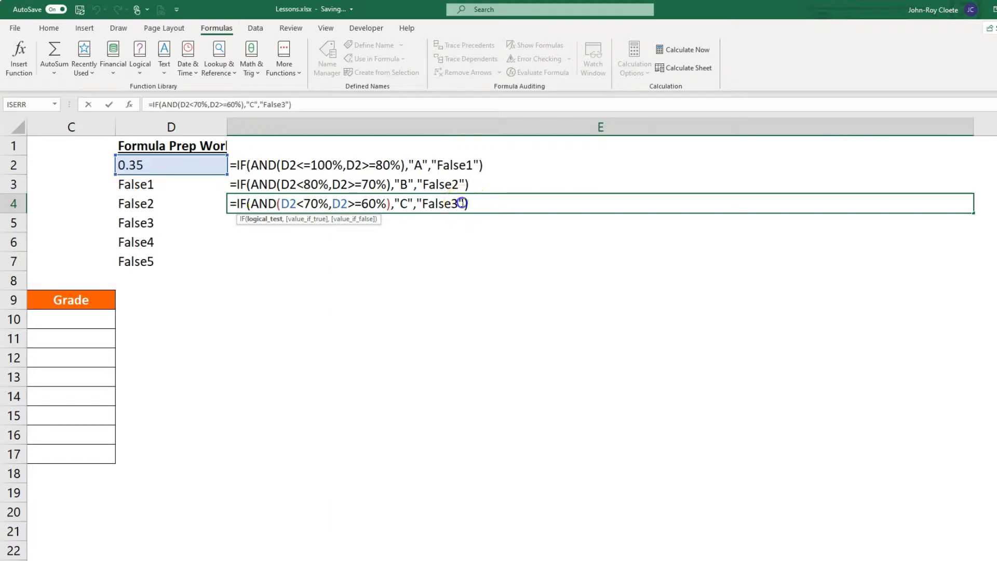
drag(417, 203, 417, 203)
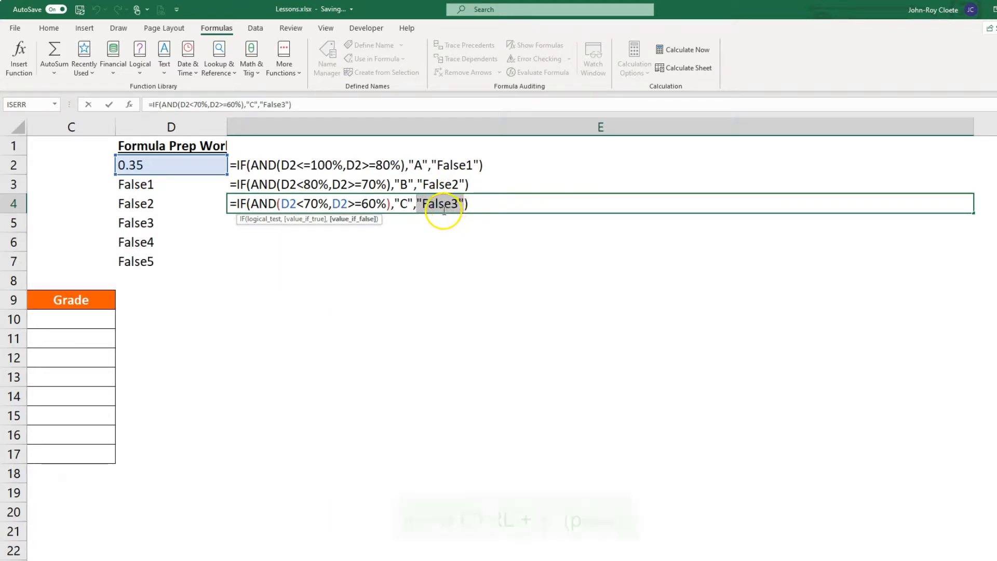
key(ctrl+v)
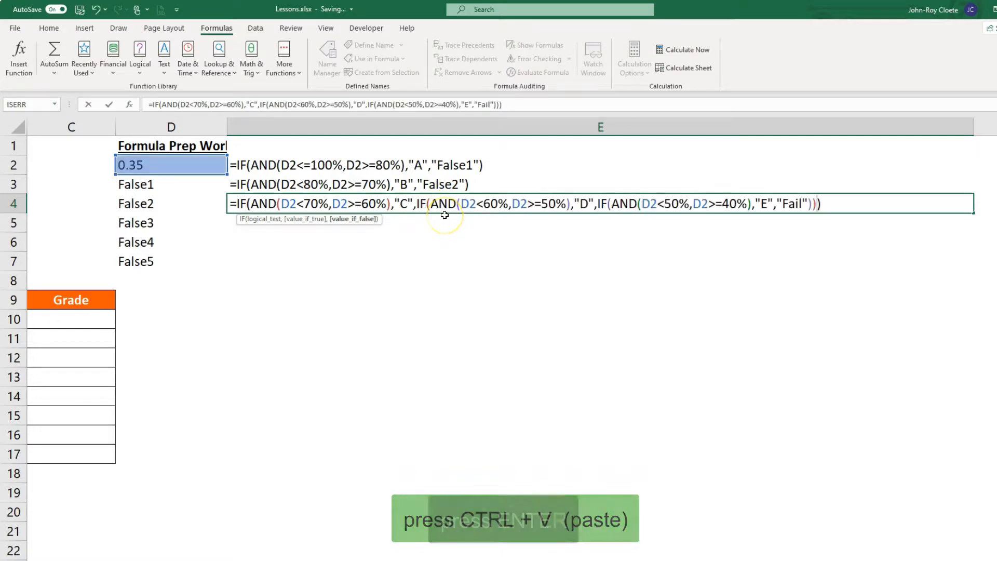
key(Return)
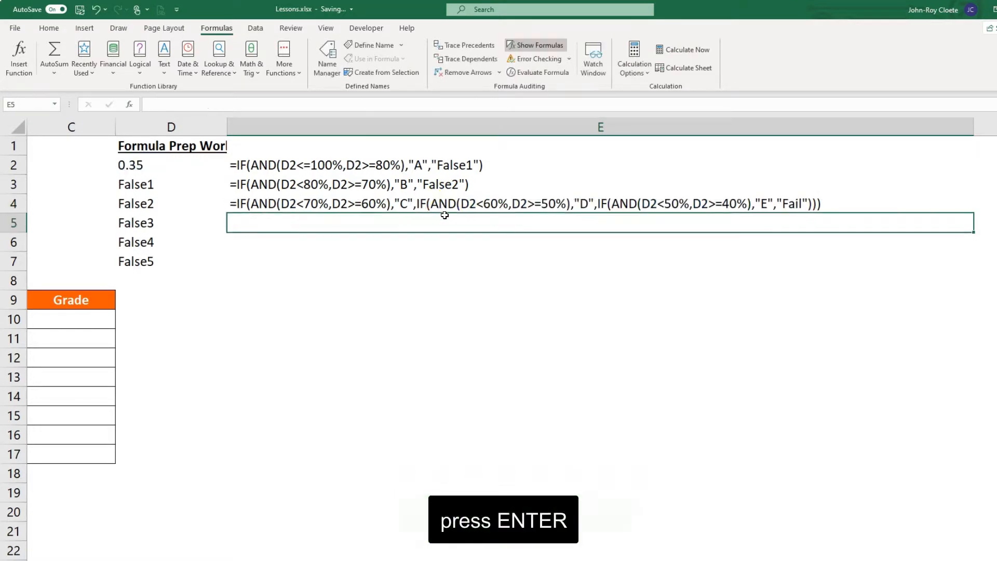
- Cut the nested grade C, D and E formula from cell E4 without its equals sign and leave the cell empty
double_click(392, 205)
drag(824, 200, 237, 208)
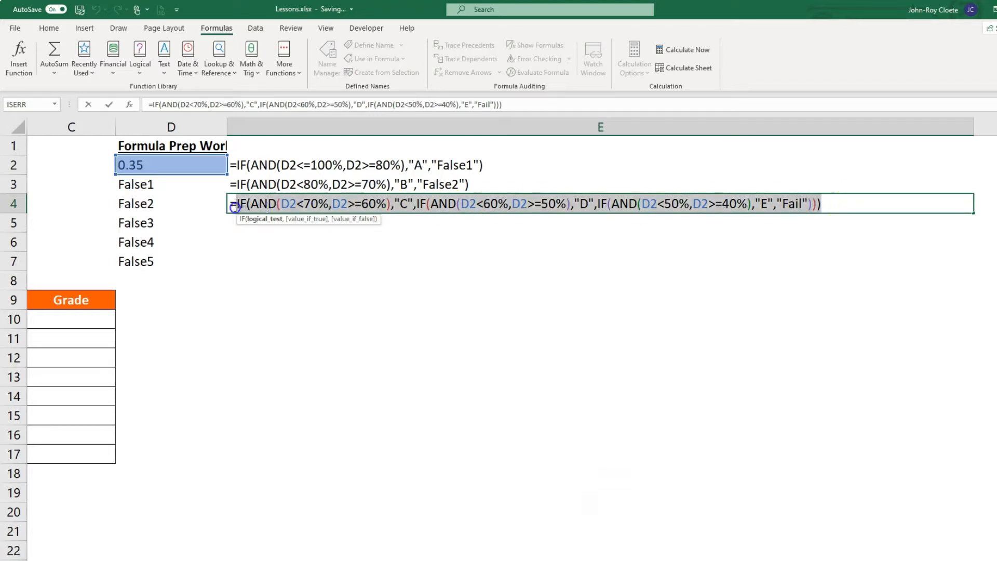
key(ctrl+x)
key(BackSpace)
key(Return)
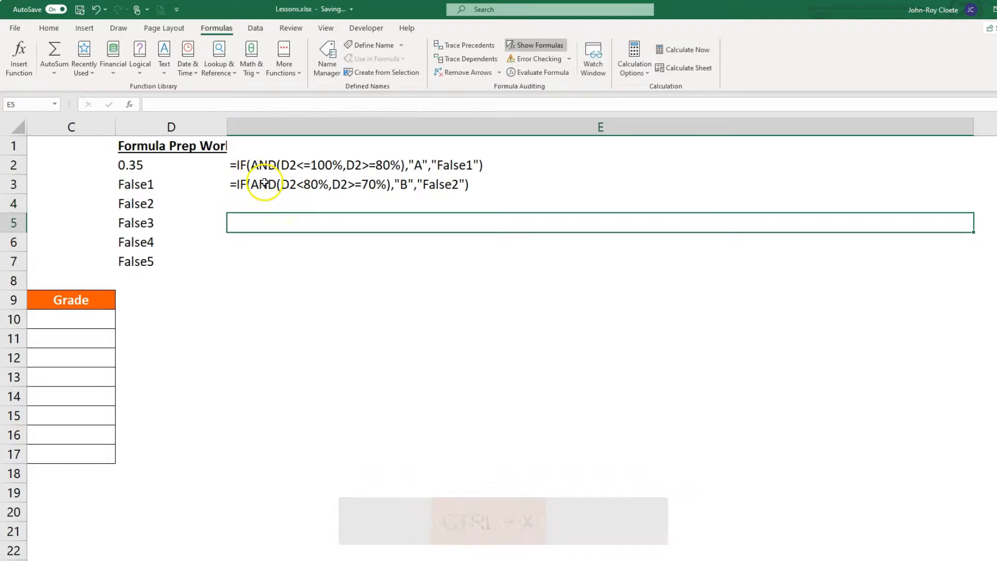
- Replace "False2", including its quotation marks, in the grade B formula in E3 with the cut nested C, D and E formula
double_click(264, 182)
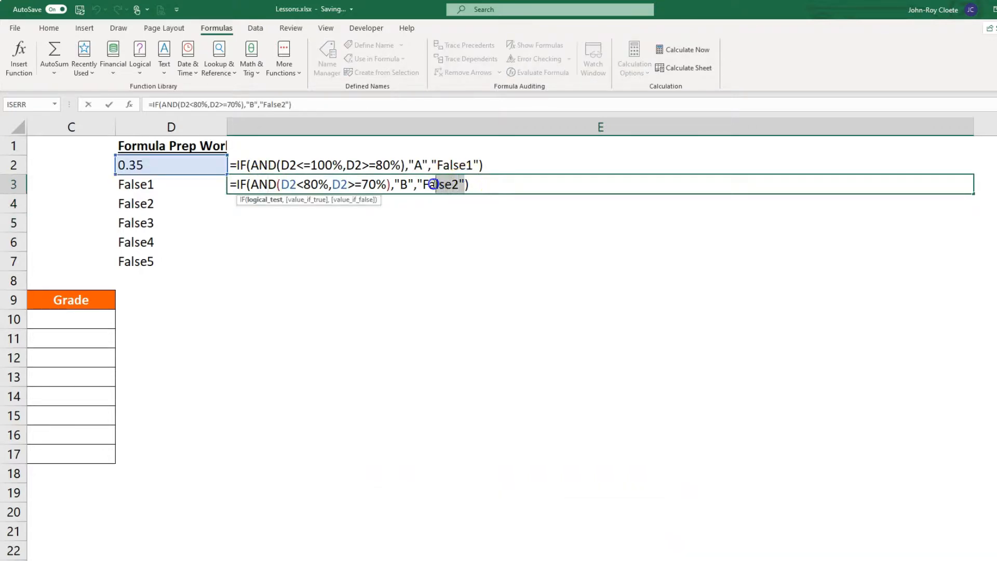
key(ctrl+v)
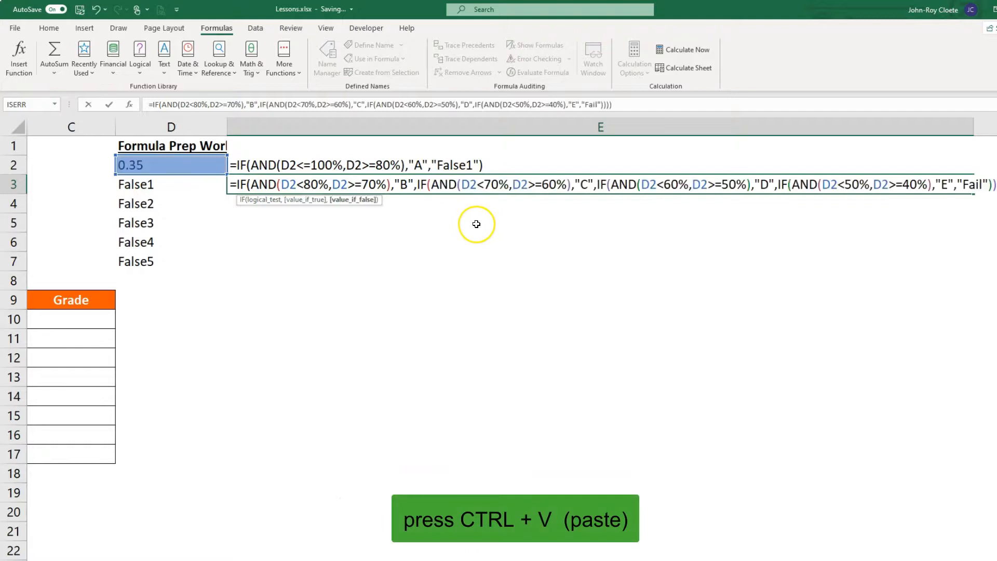
key(Return)
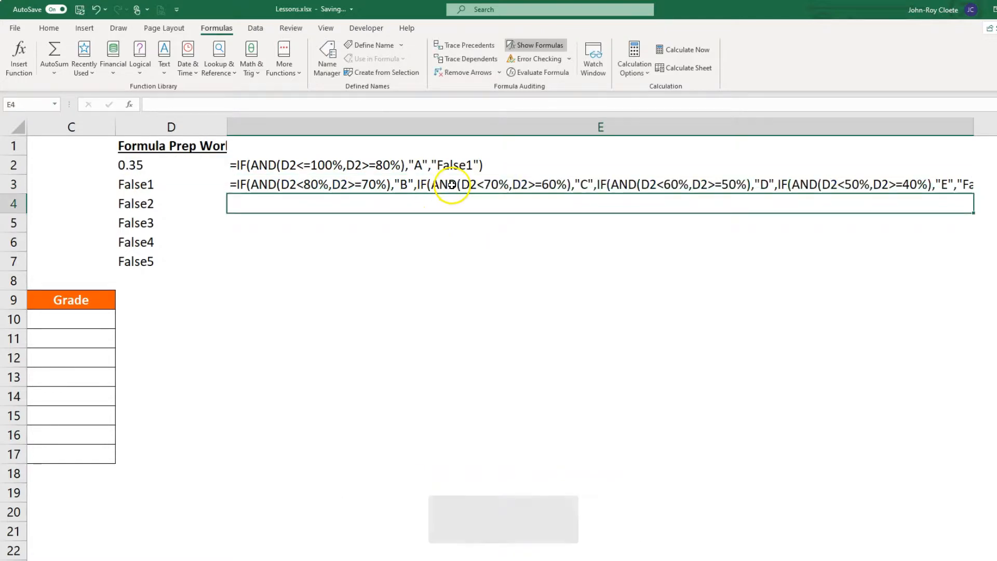
- Cut the nested grade B to E formula from cell E3 without its equals sign and leave the cell empty
double_click(449, 184)
drag(993, 185, 235, 184)
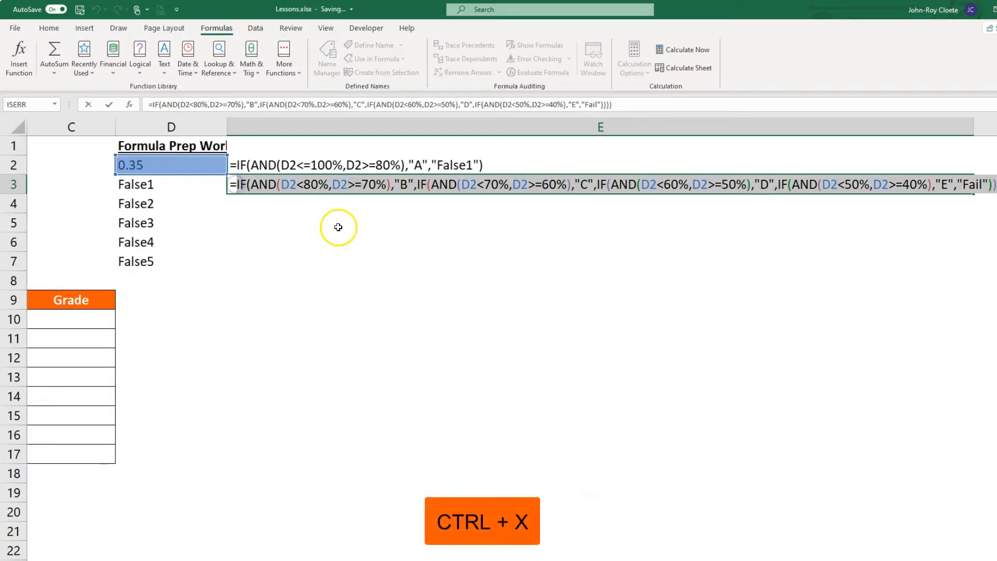
key(ctrl+x)
key(BackSpace)
key(Return)
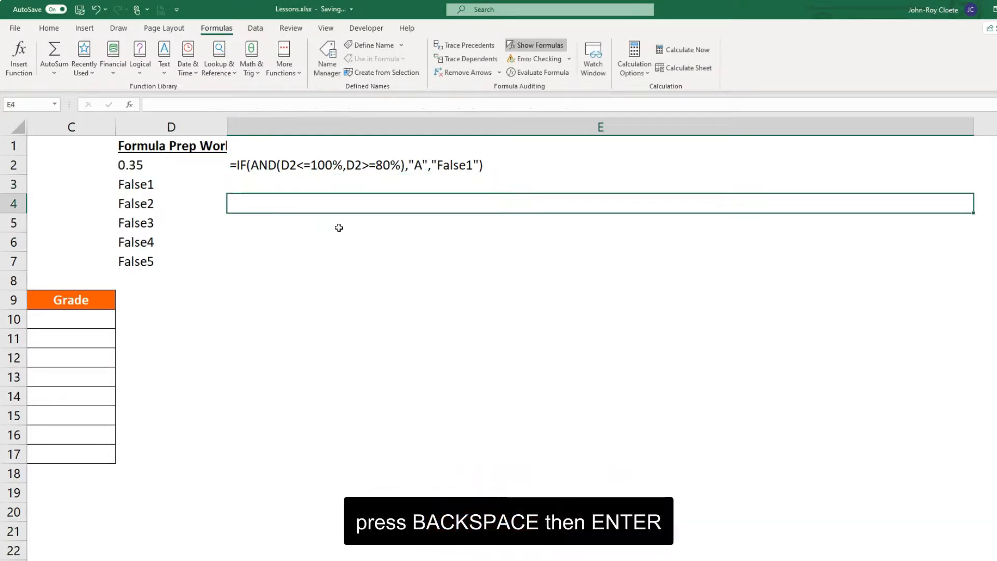
- Replace "False1", including its quotation marks, in the grade A formula in E2 with the cut nested B to E formula
click(371, 166)
double_click(371, 167)
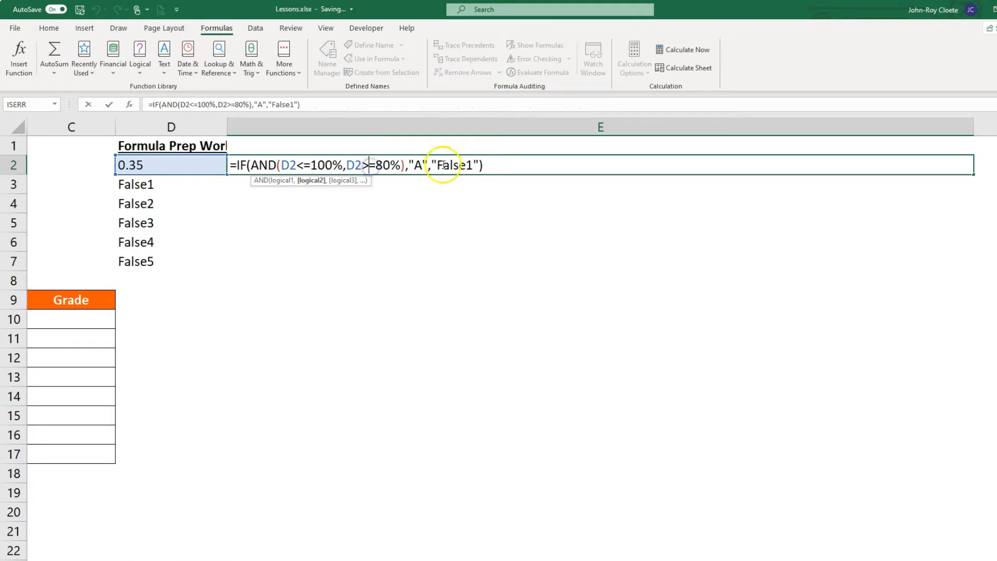
drag(474, 167, 431, 165)
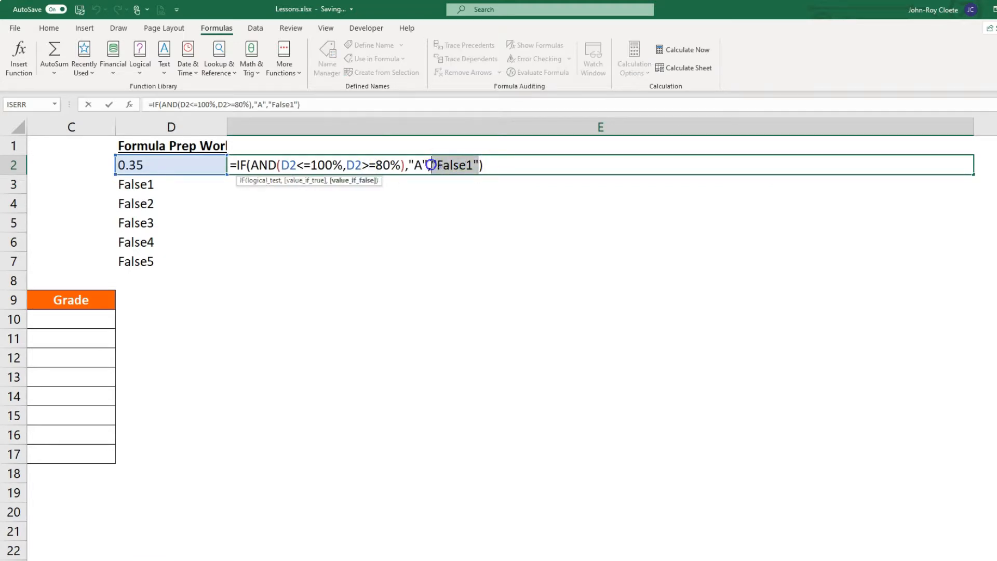
key(ctrl+v)
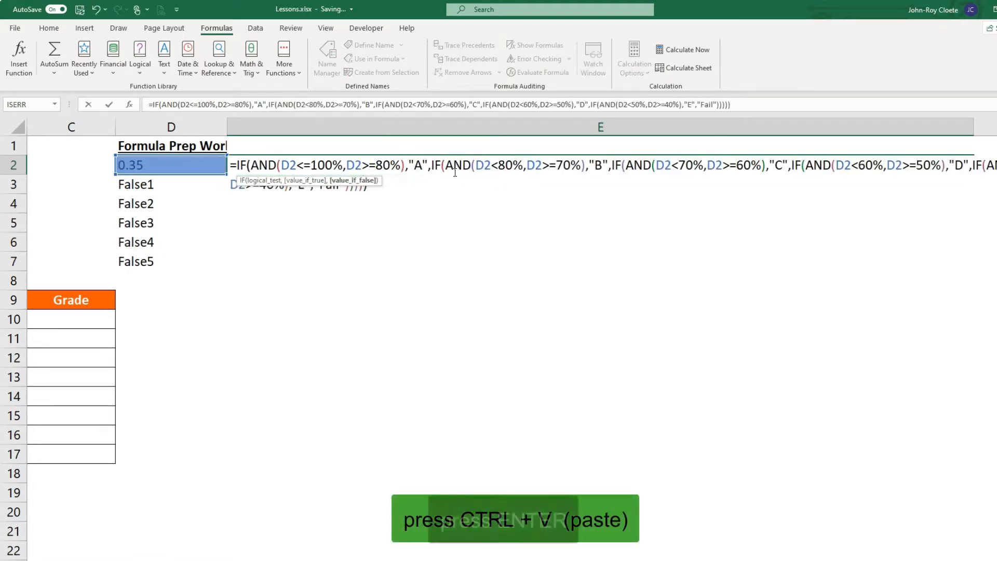
key(Return)
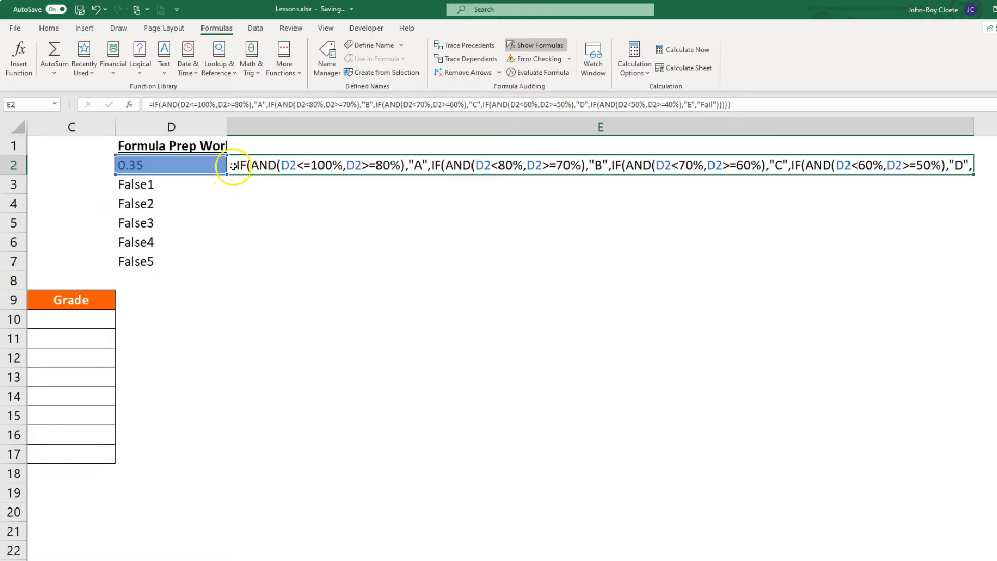
- Turn off Show Formulas so that the sheet displays results instead of formula text
click(267, 203)
double_click(245, 164)
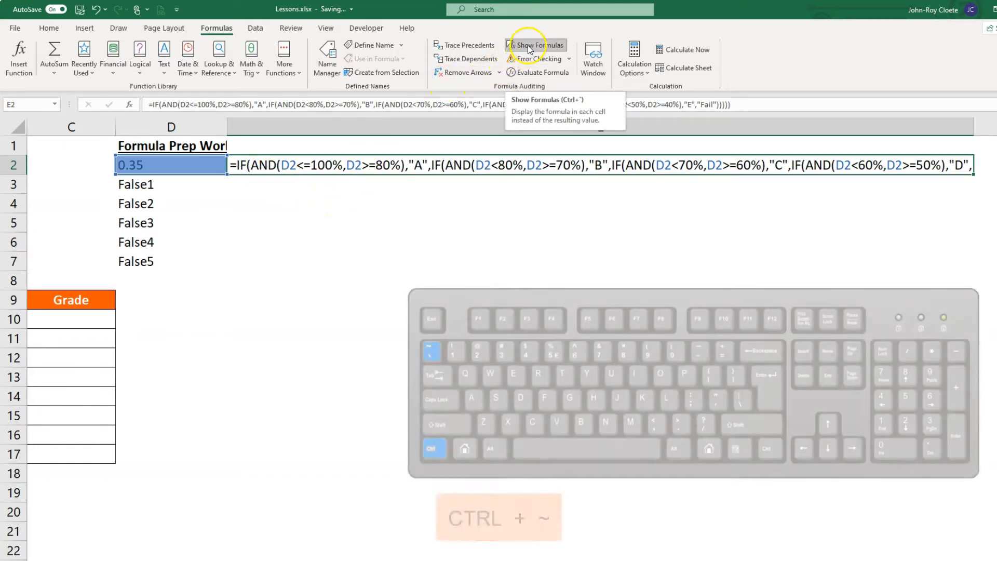
key(ctrl+grave)
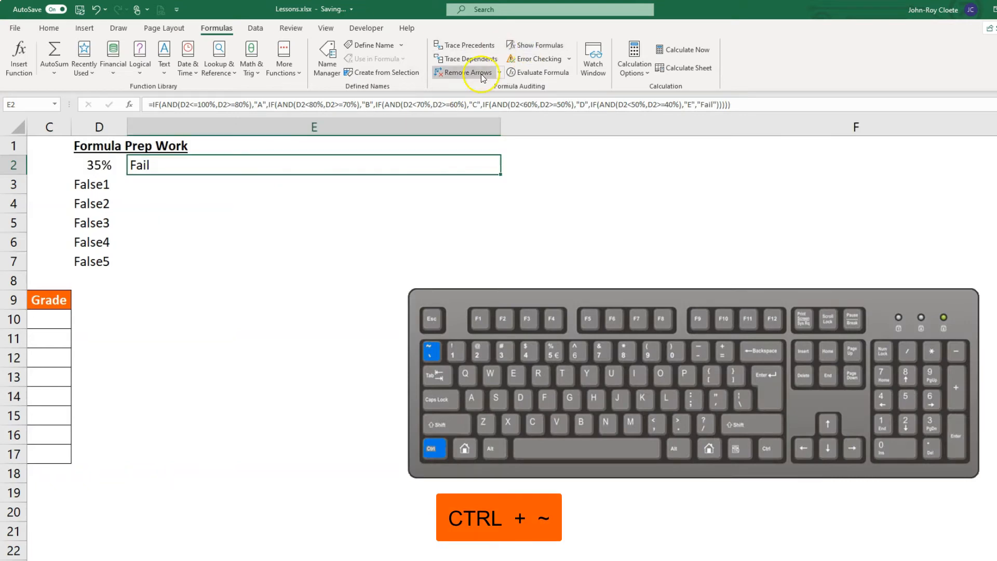
scroll(690, 554, left, 2)
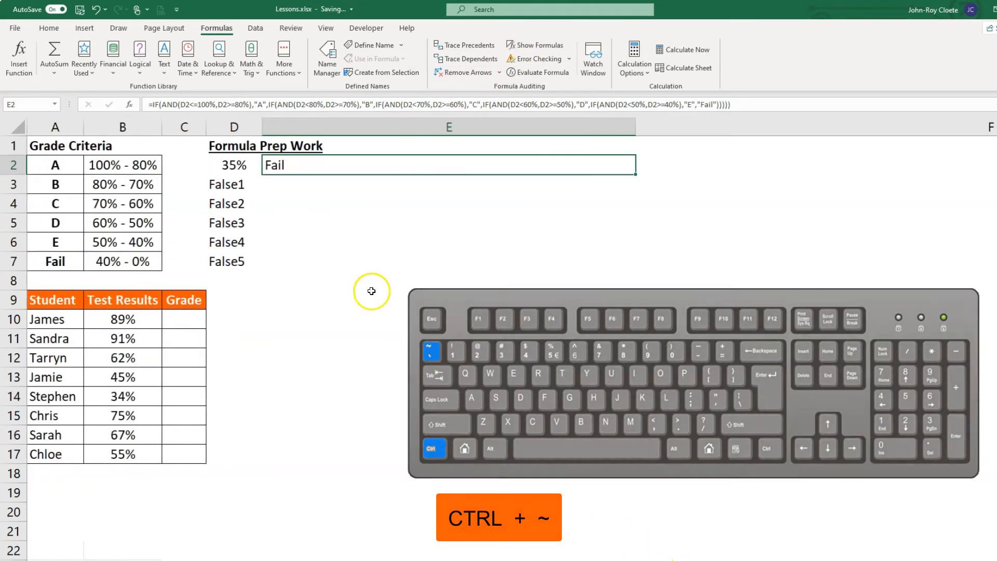
- Set the sample test score in cell D2 to 75% to test the nested formula
click(238, 167)
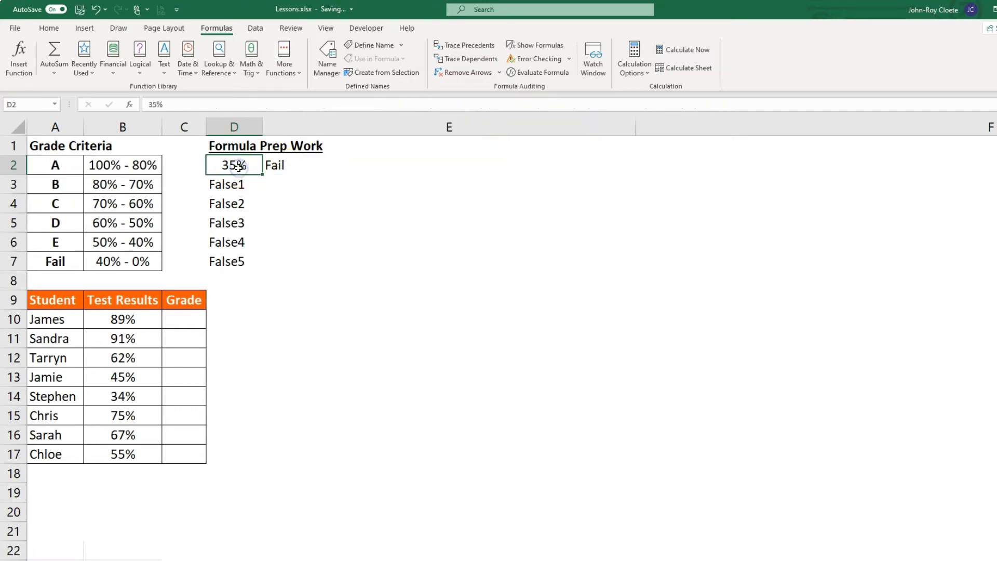
text(75)
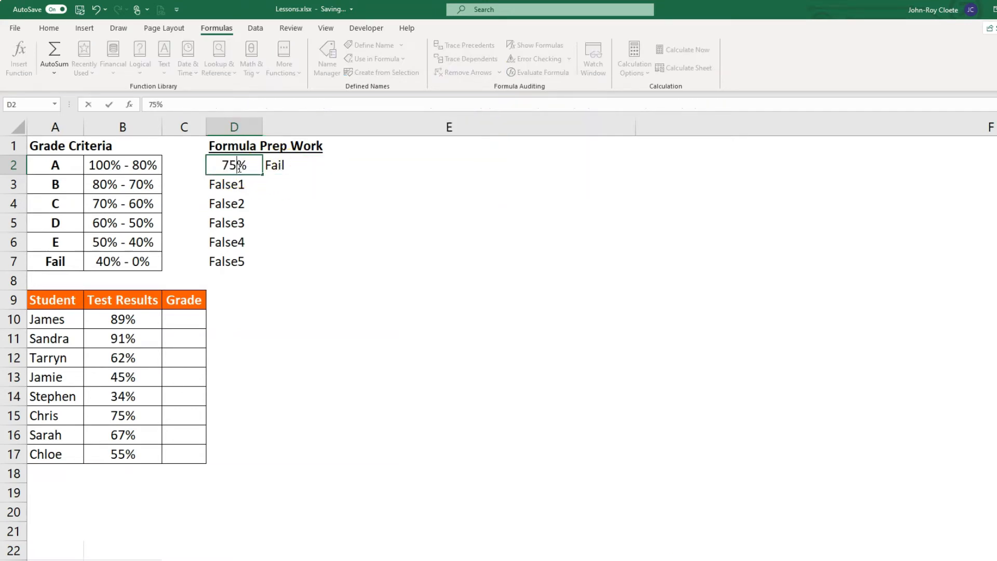
key(Return)
- Copy the nested grade formula from E2 into the first student's Grade cell, C10
click(281, 163)
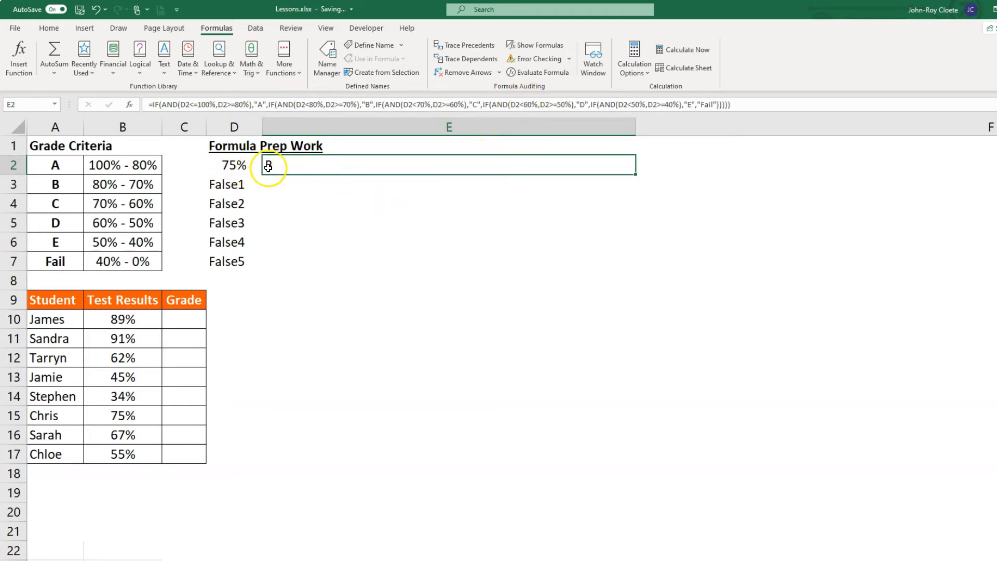
key(ctrl+c)
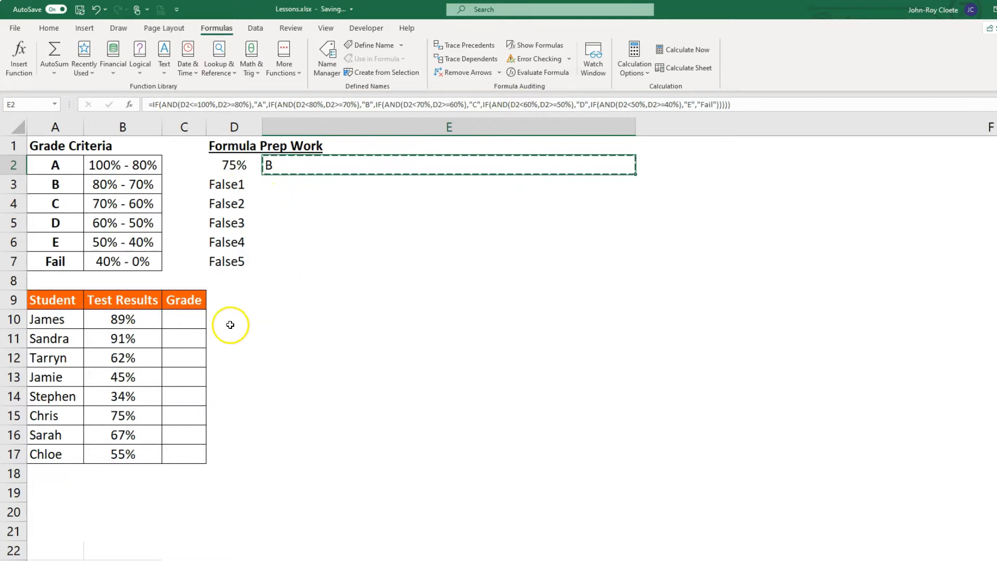
click(192, 320)
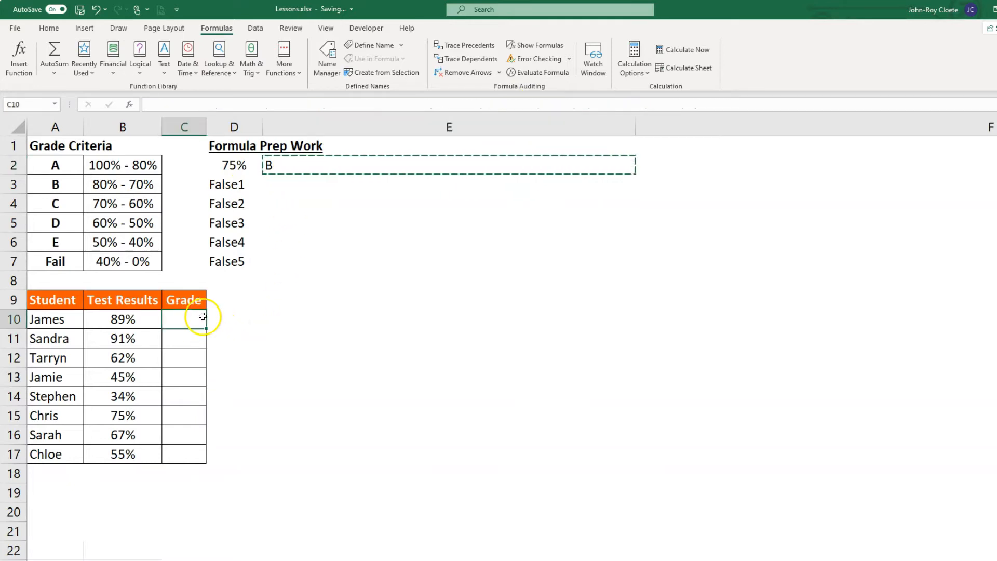
key(ctrl+v)
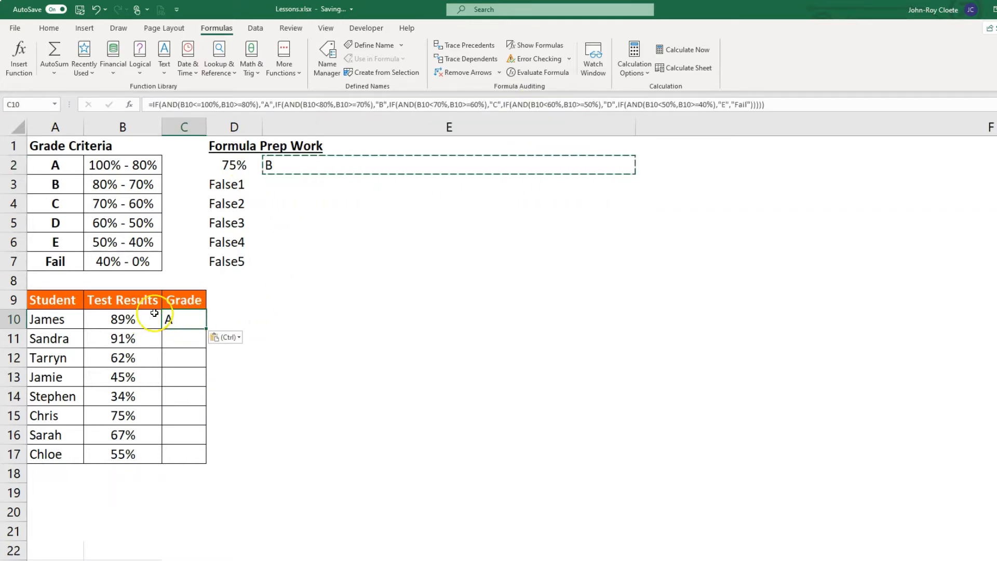
click(117, 320)
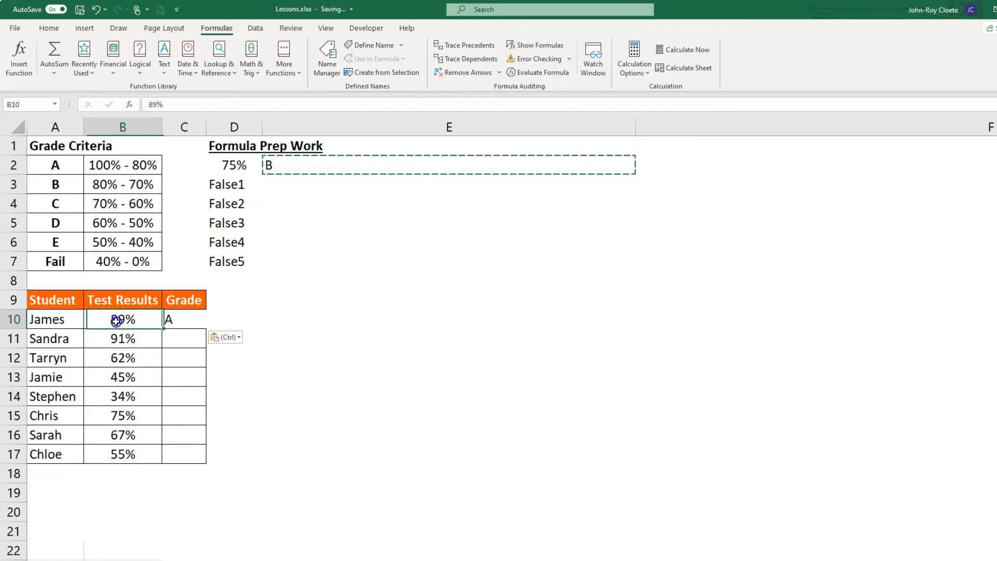
- Copy the grade formula from C10 down through C17 for the remaining students
click(191, 318)
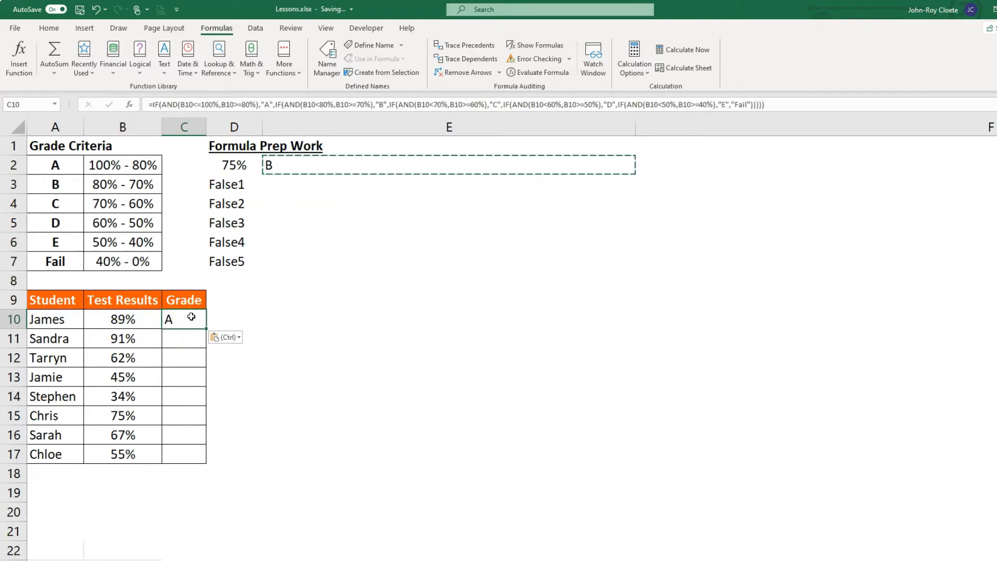
key(ctrl+c)
drag(184, 329, 172, 450)
key(ctrl+v)
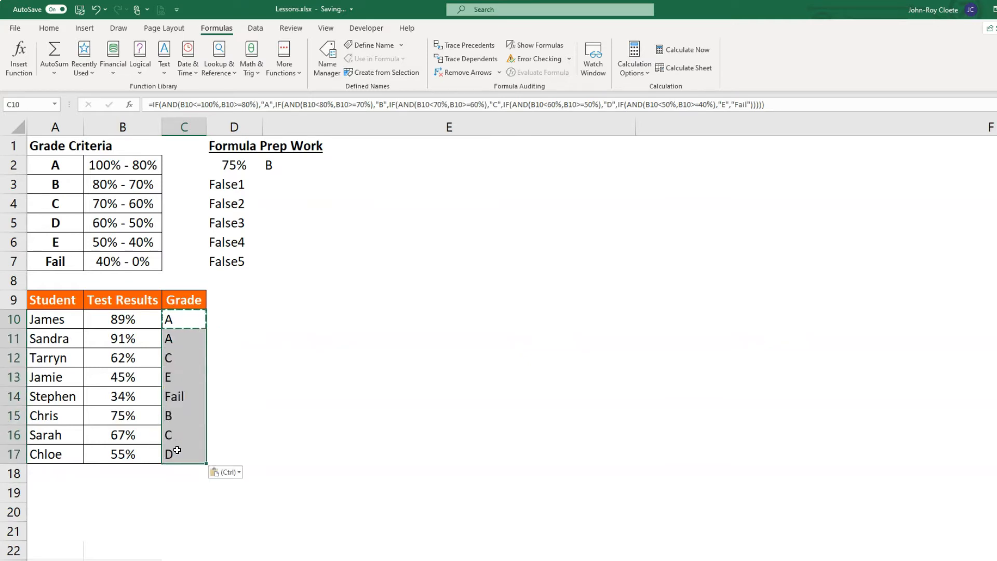
- Apply borders to the grade cells C10:C17
drag(179, 318, 173, 455)
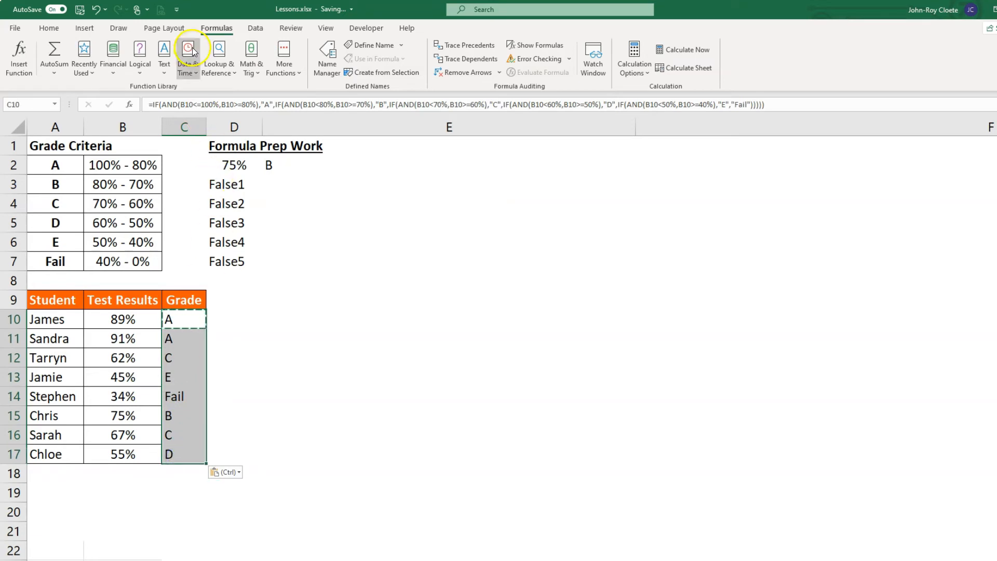
click(50, 28)
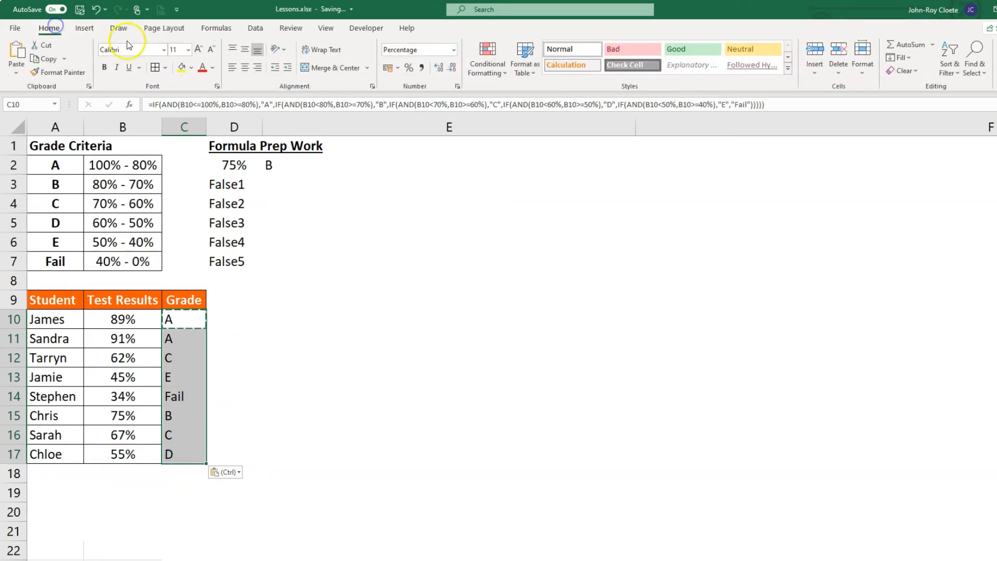
click(155, 67)
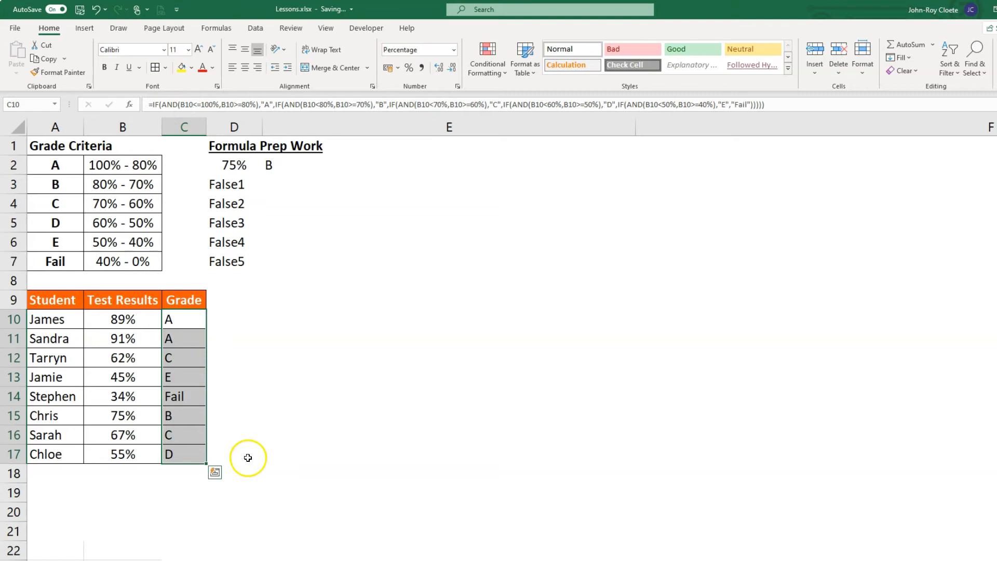
click(230, 398)
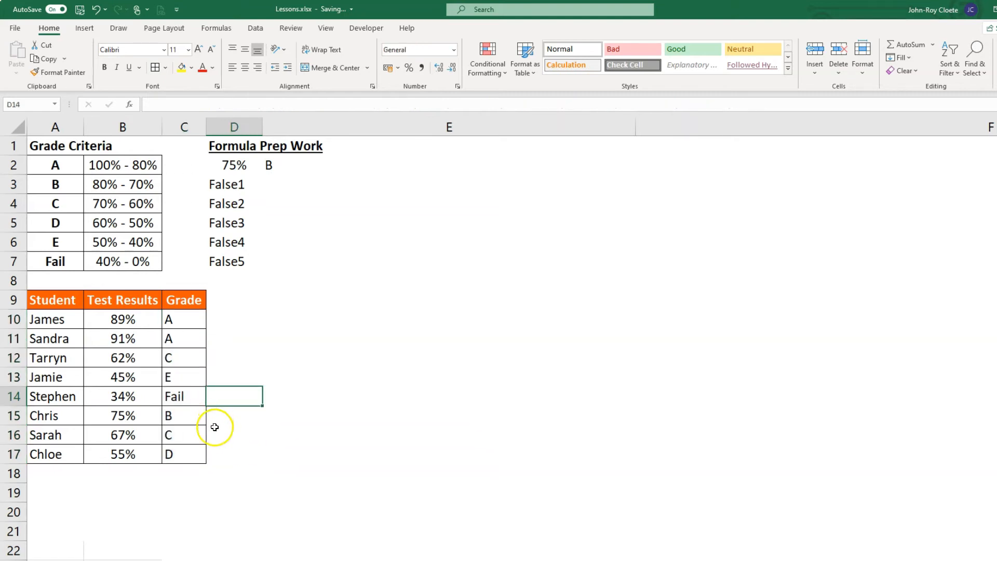
- Select the students' grade cells C10:C17
drag(197, 456, 191, 323)
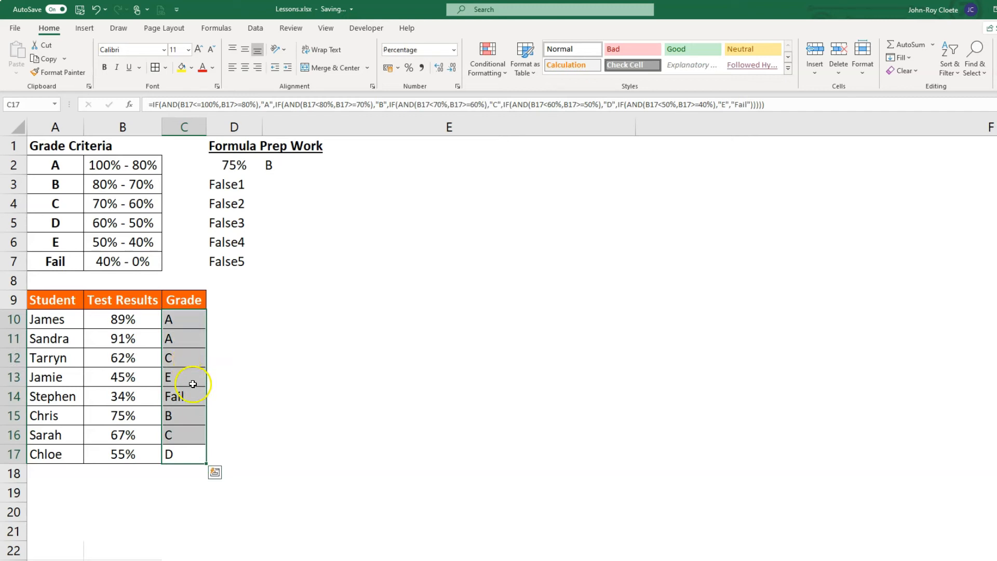